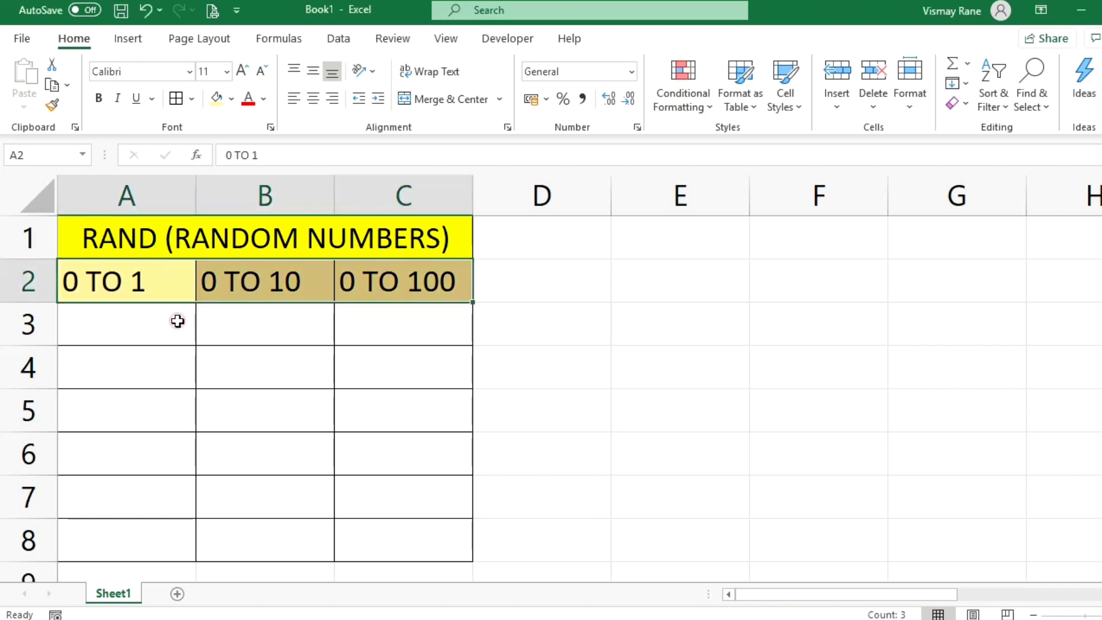
click(122, 337)
click(128, 248)
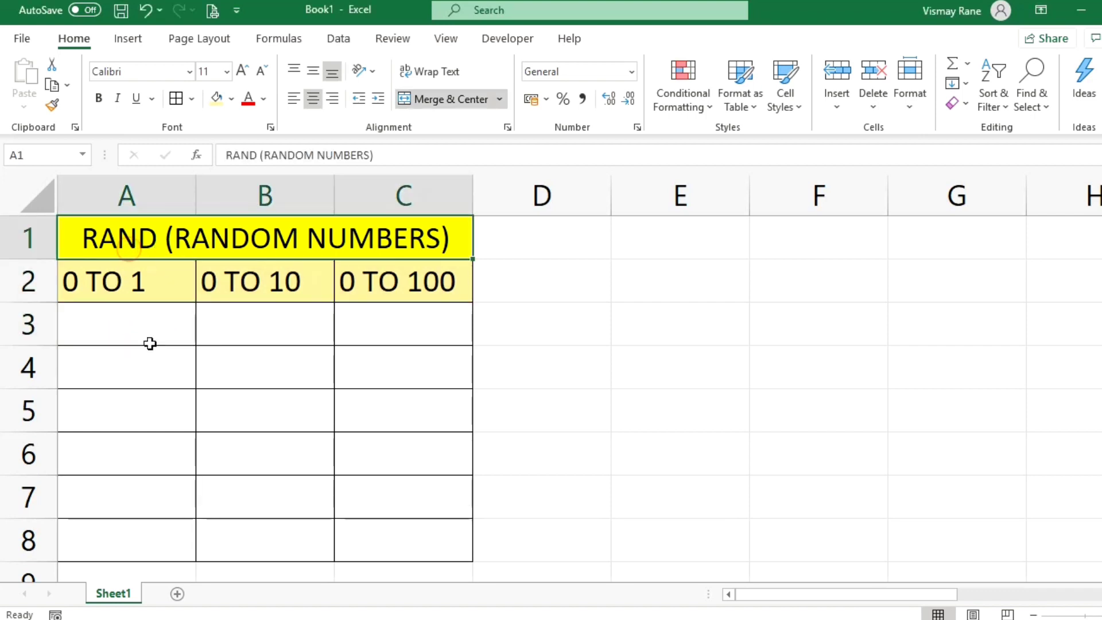
click(143, 324)
drag(113, 324, 102, 548)
drag(140, 331, 124, 550)
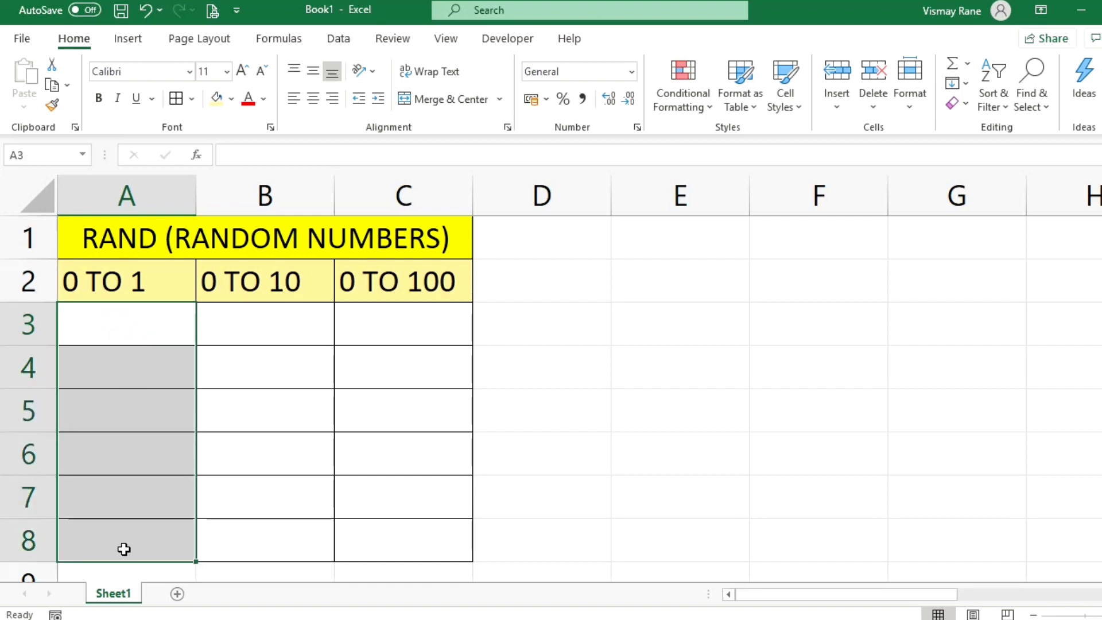
- Enter the formula =RAND() in cell A3 under the 0 TO 1 heading
click(128, 334)
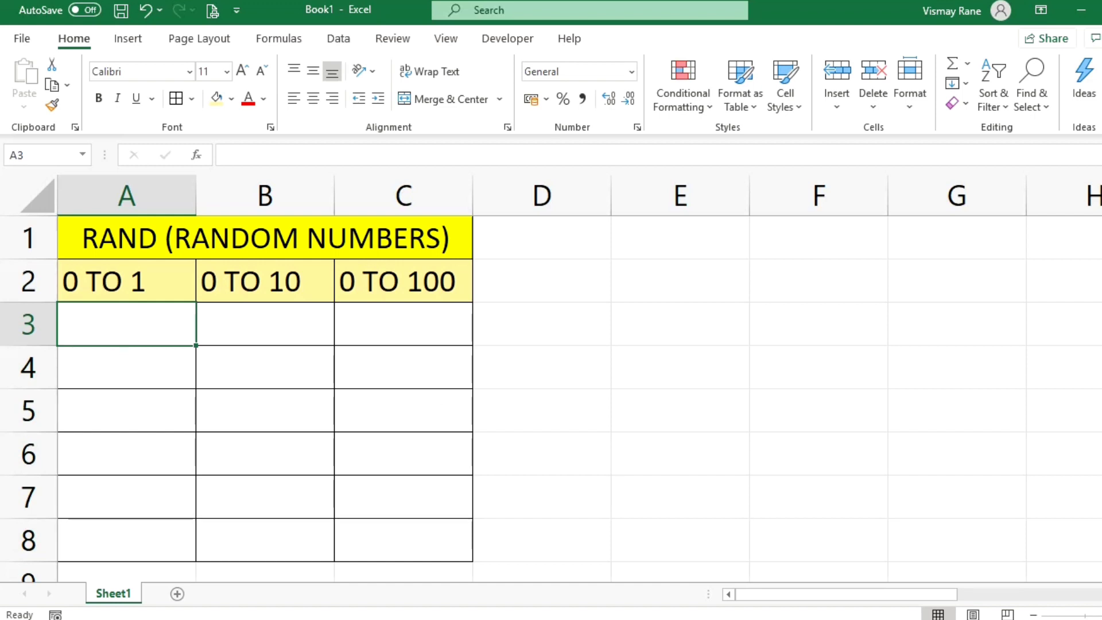
text(=RAN)
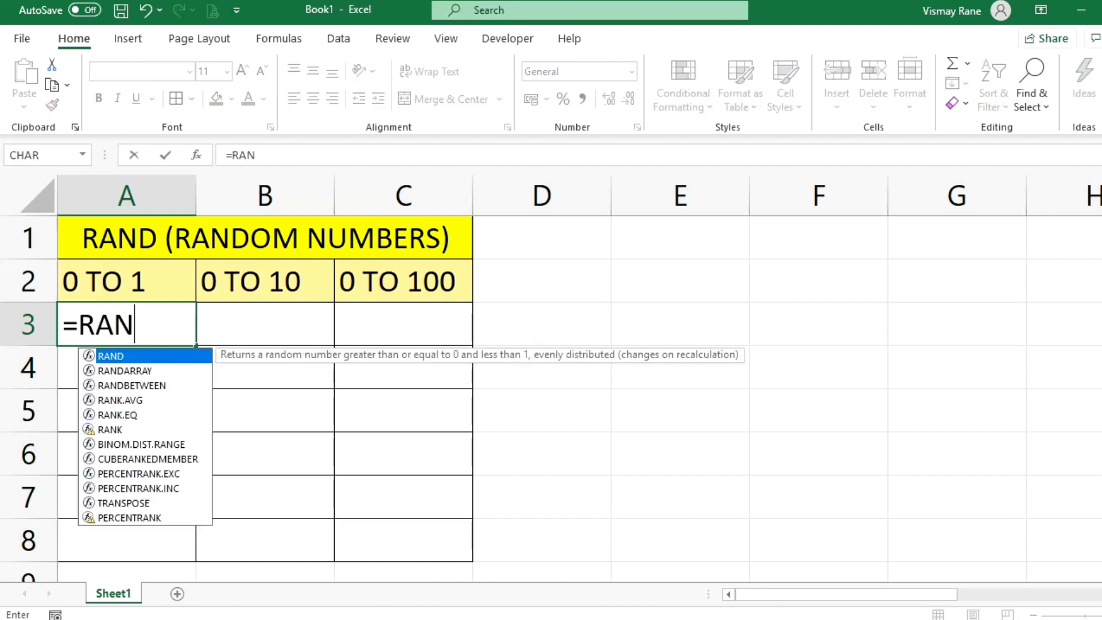
text(D())
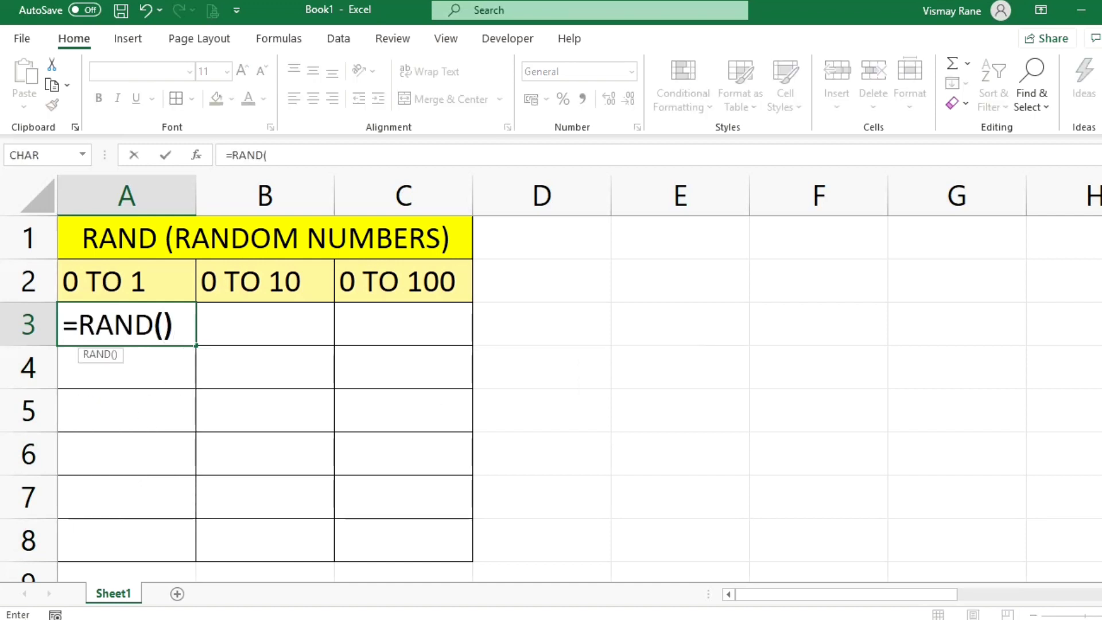
key(Return)
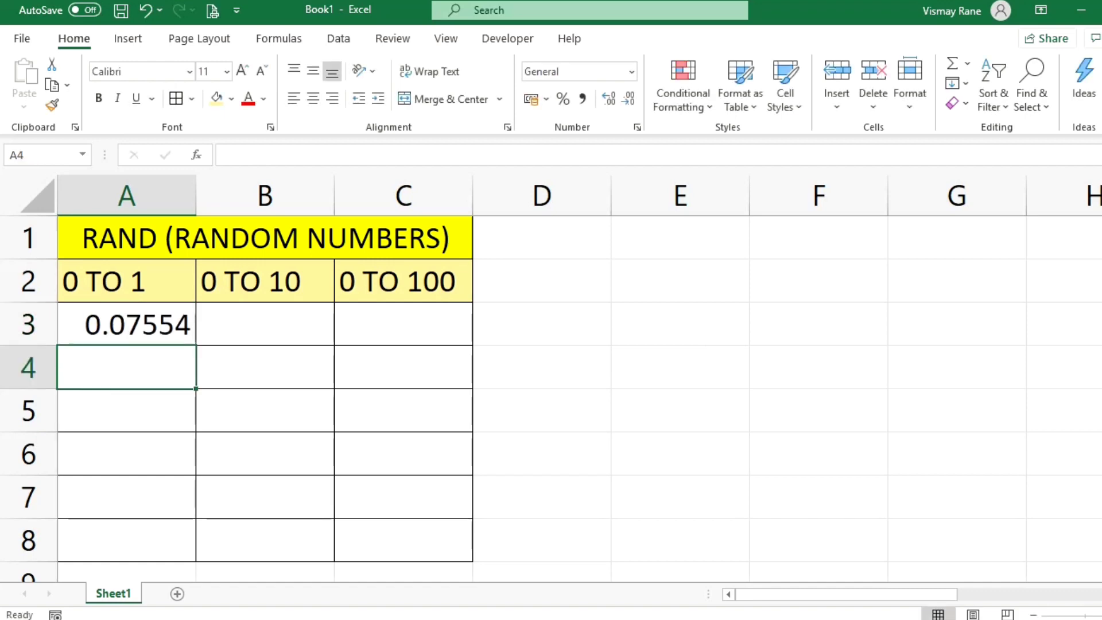
- Copy the RAND formula from A3 into the rest of the 0 TO 1 column, down to A8
key(Up)
key(ctrl+c)
key(shift+Down)
key(shift+Down)
key(shift+Down)
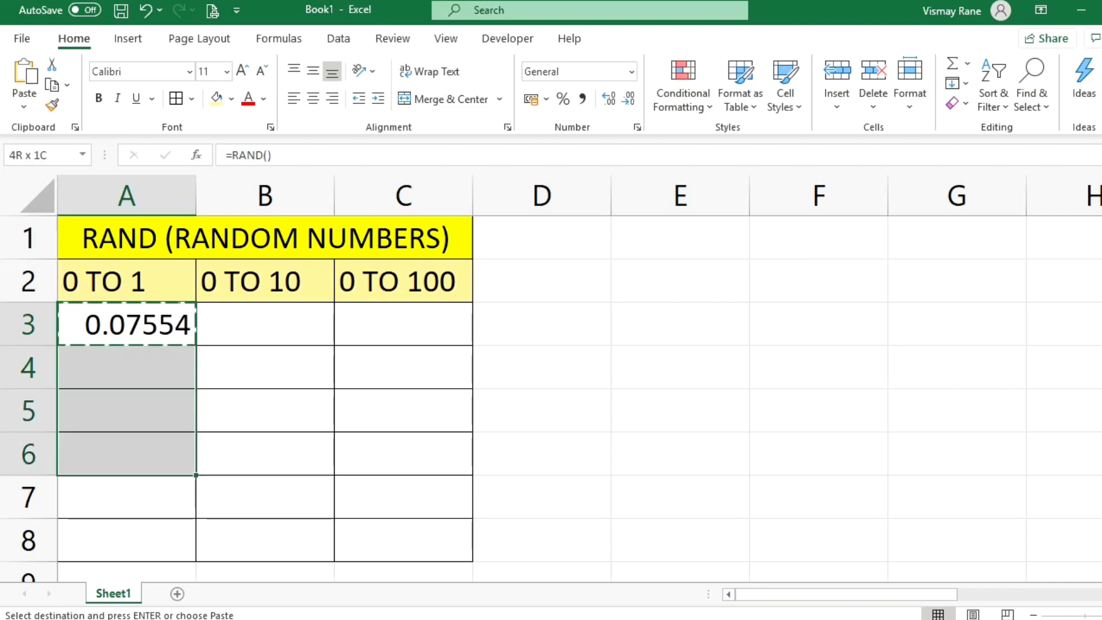
key(shift+Down)
key(shift+Down)
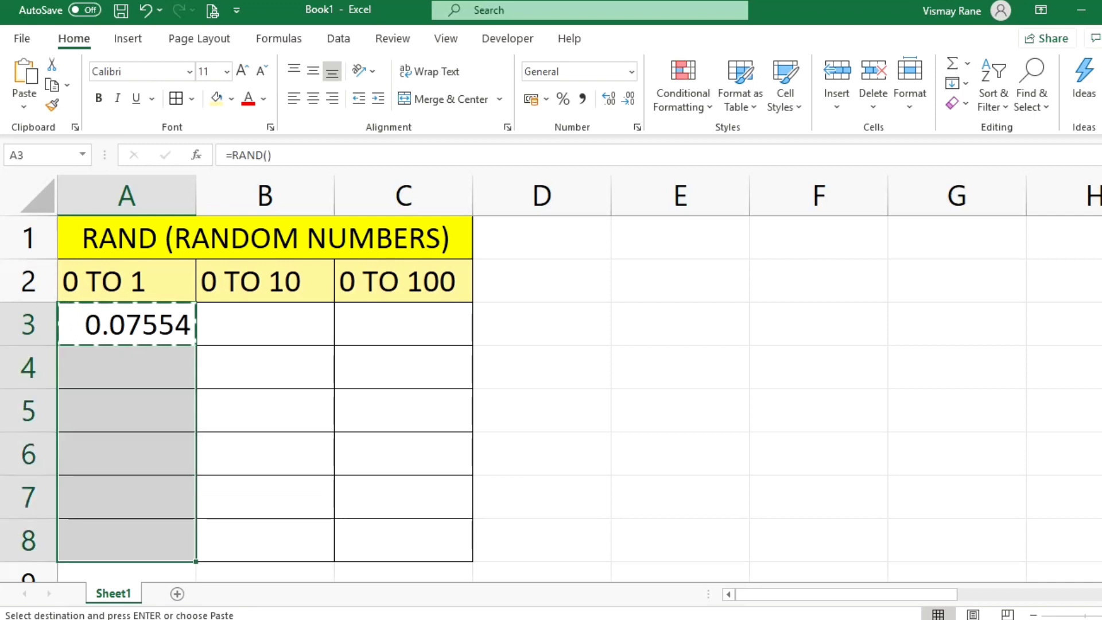
key(Return)
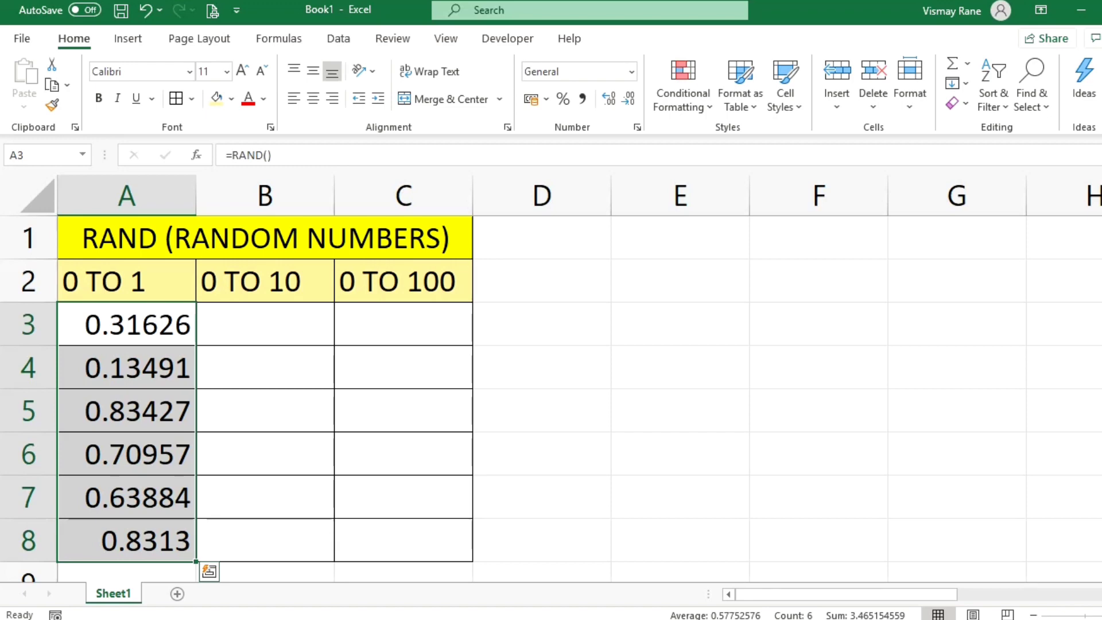
- Enter the formula =RAND()*10 in cell B3 under the 0 TO 10 heading
click(287, 334)
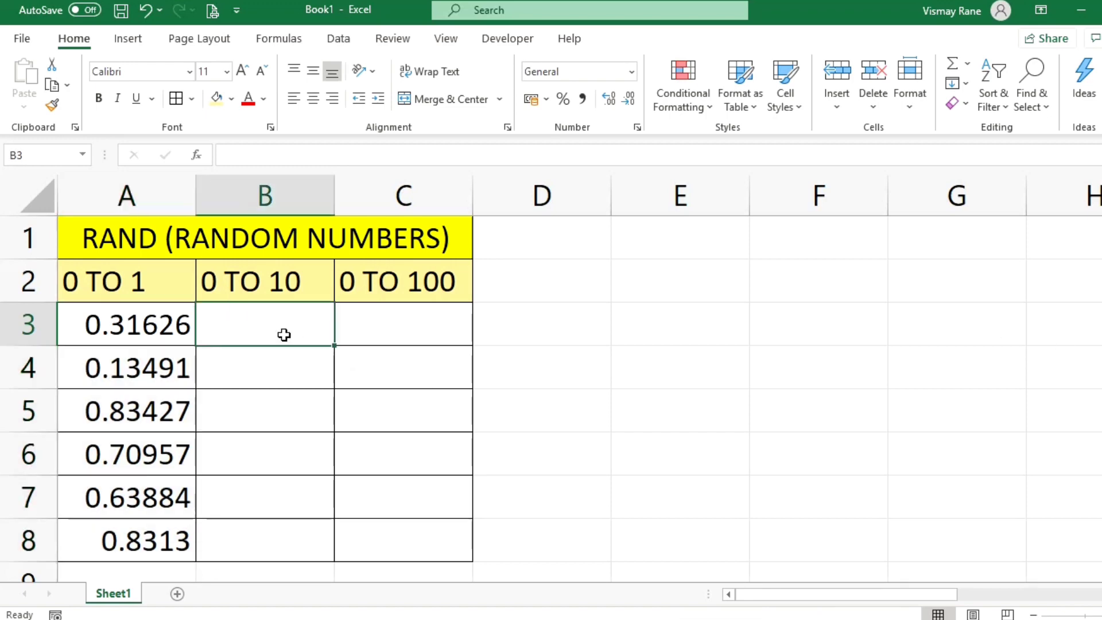
text(=)
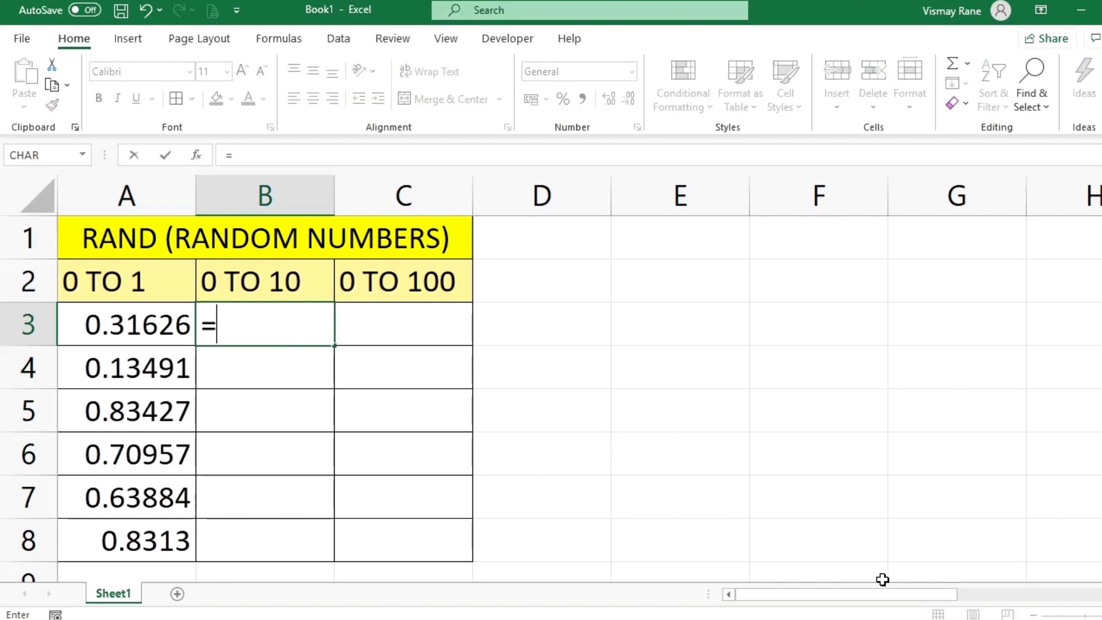
text(RAN)
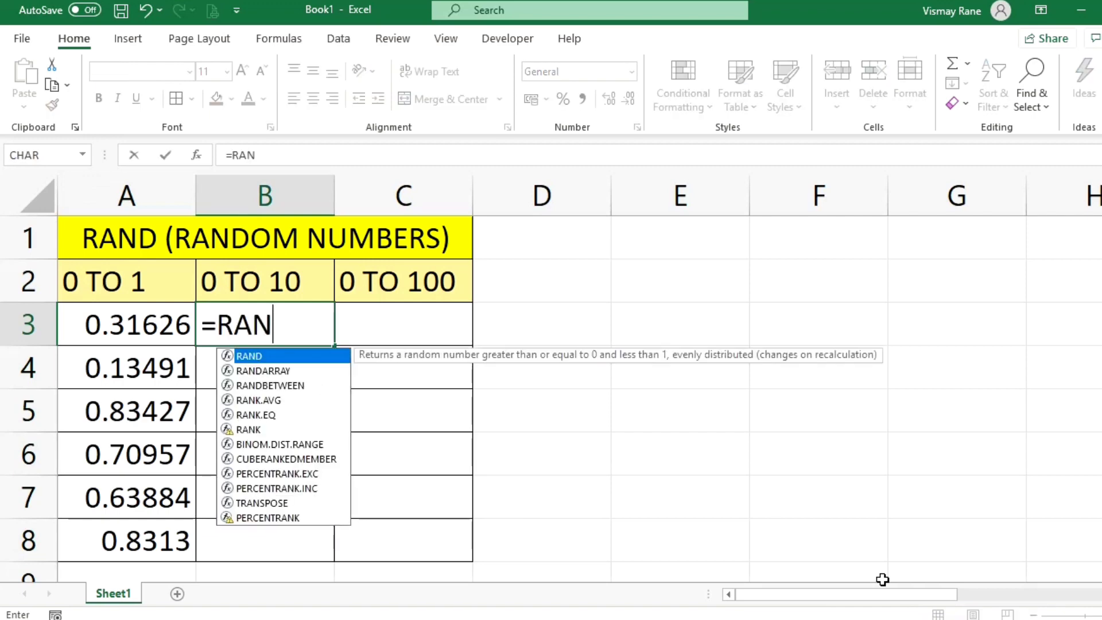
text(D()
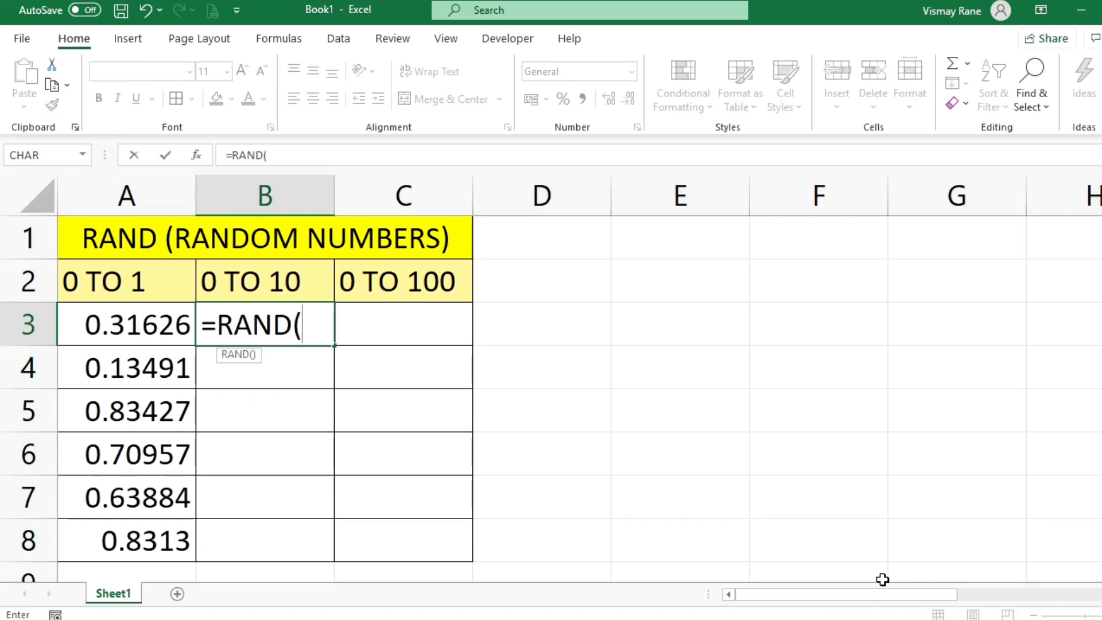
text()*)
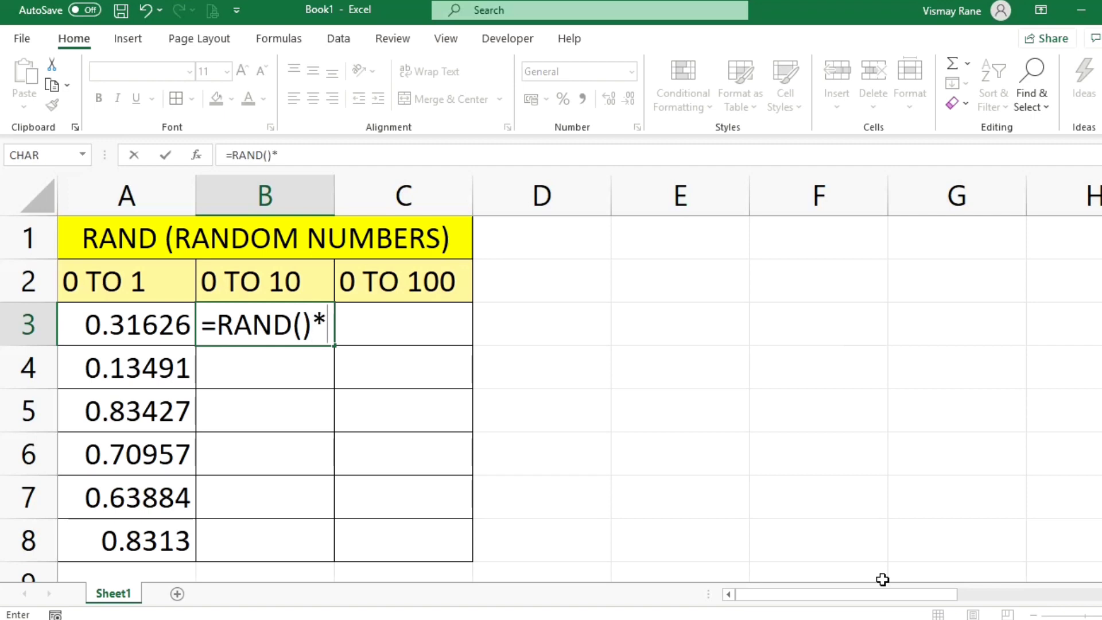
text(10)
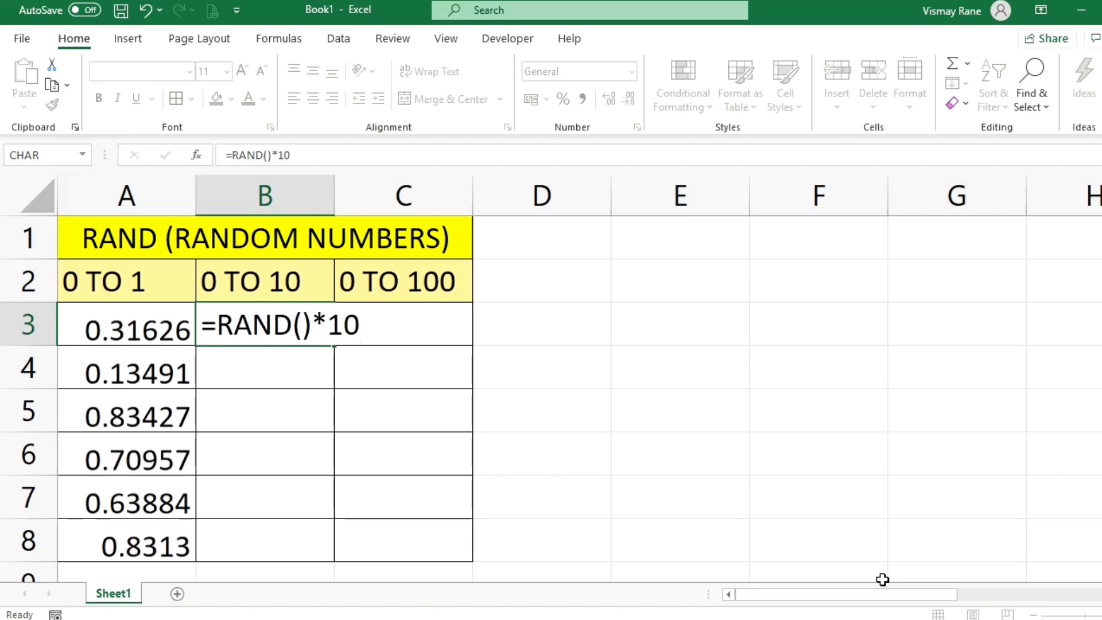
key(Return)
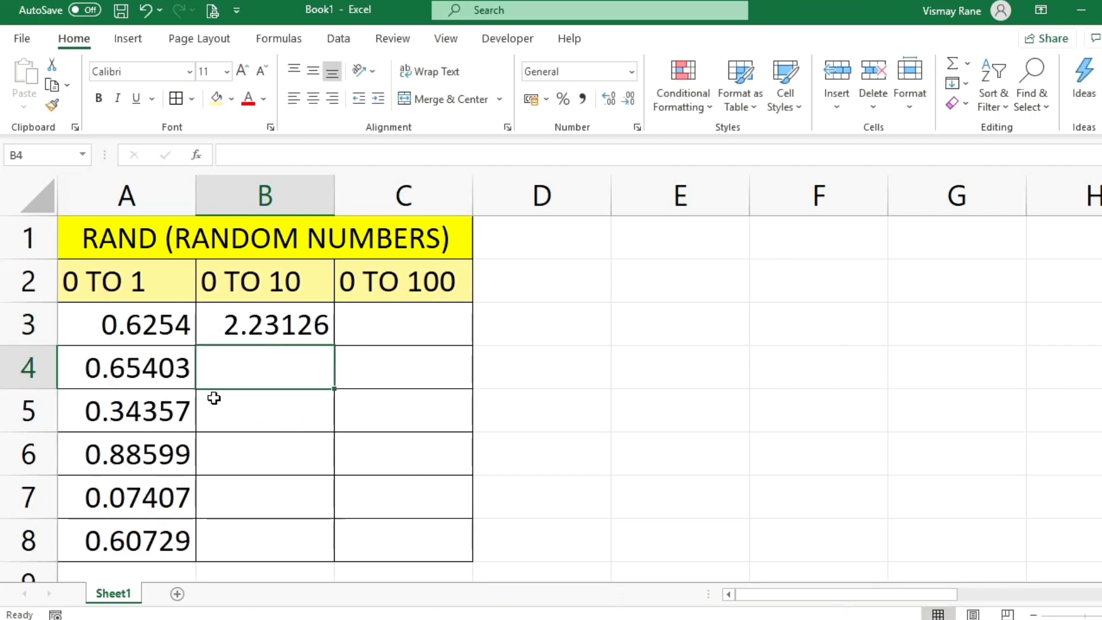
- Fill the B3 formula down through B8 to complete the 0 TO 10 column
click(279, 322)
drag(335, 349, 333, 560)
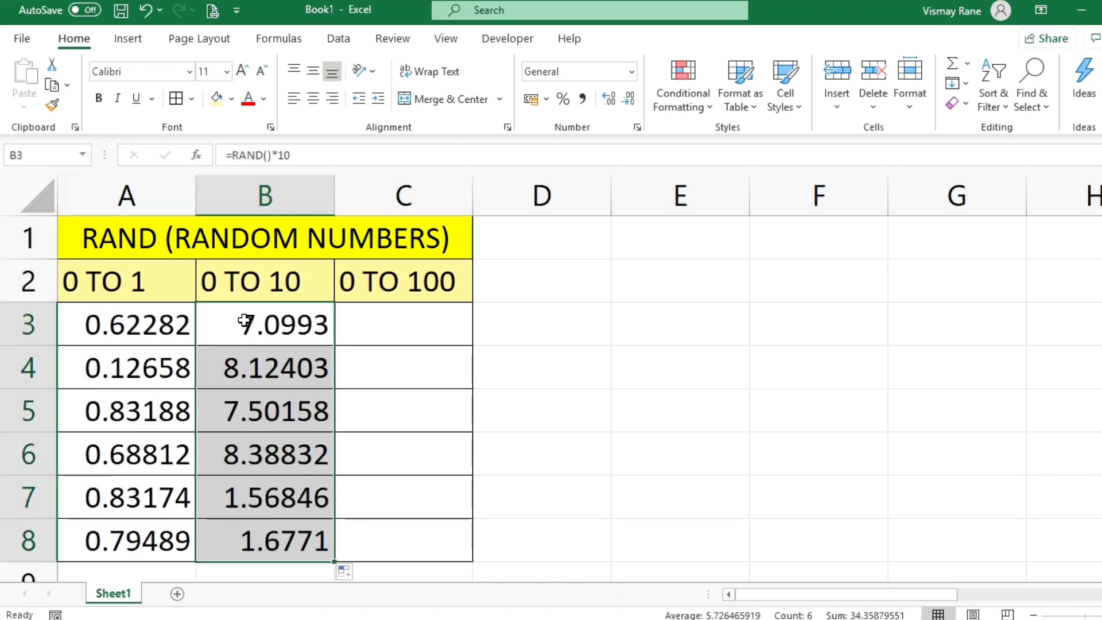
drag(246, 320, 257, 541)
- Enter the formula =RAND()*100 in cell C3 under the 0 TO 100 heading
click(369, 317)
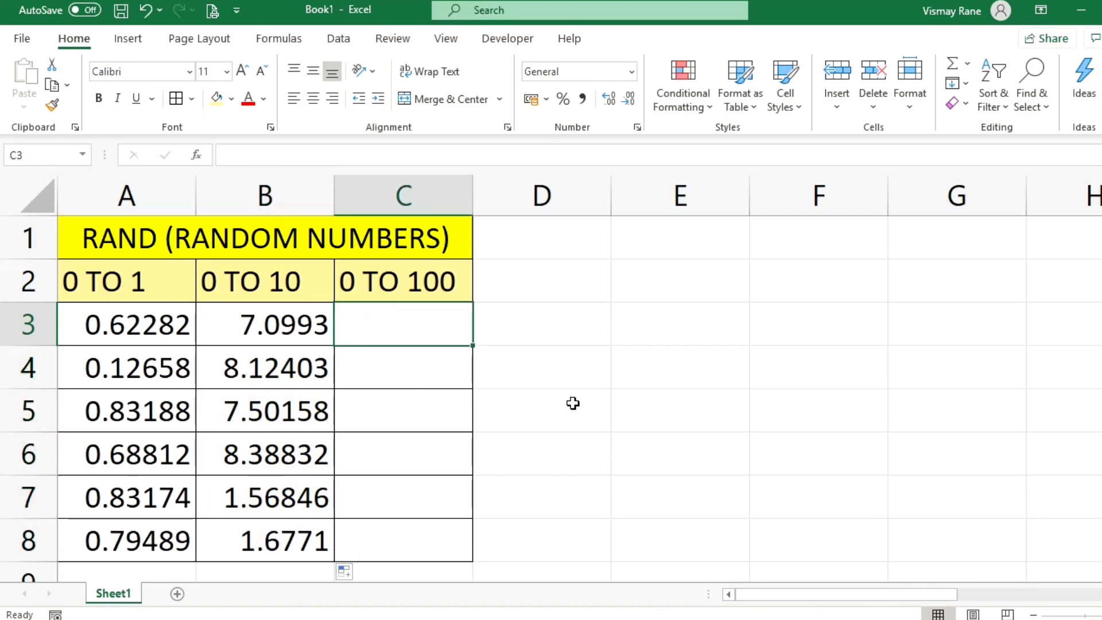
text(=RAN)
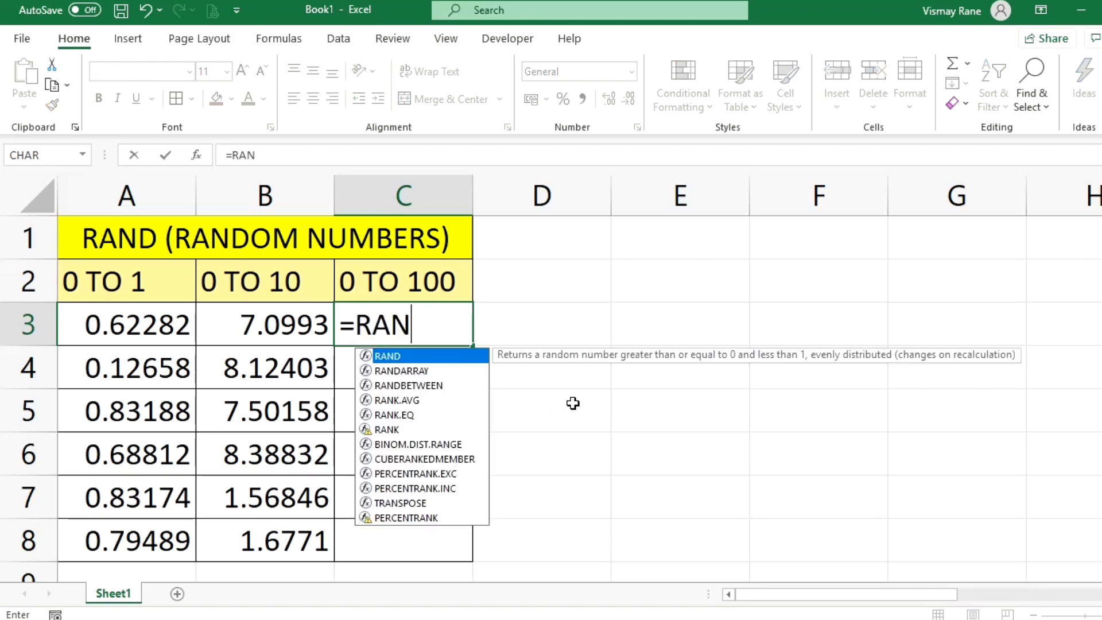
text(D()*)
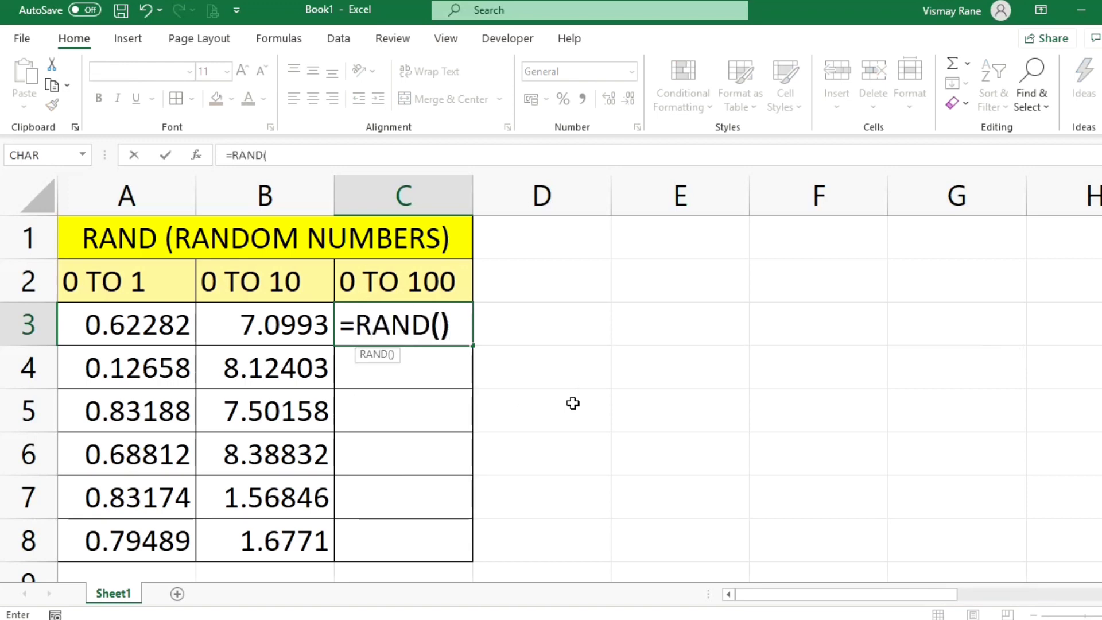
text(100)
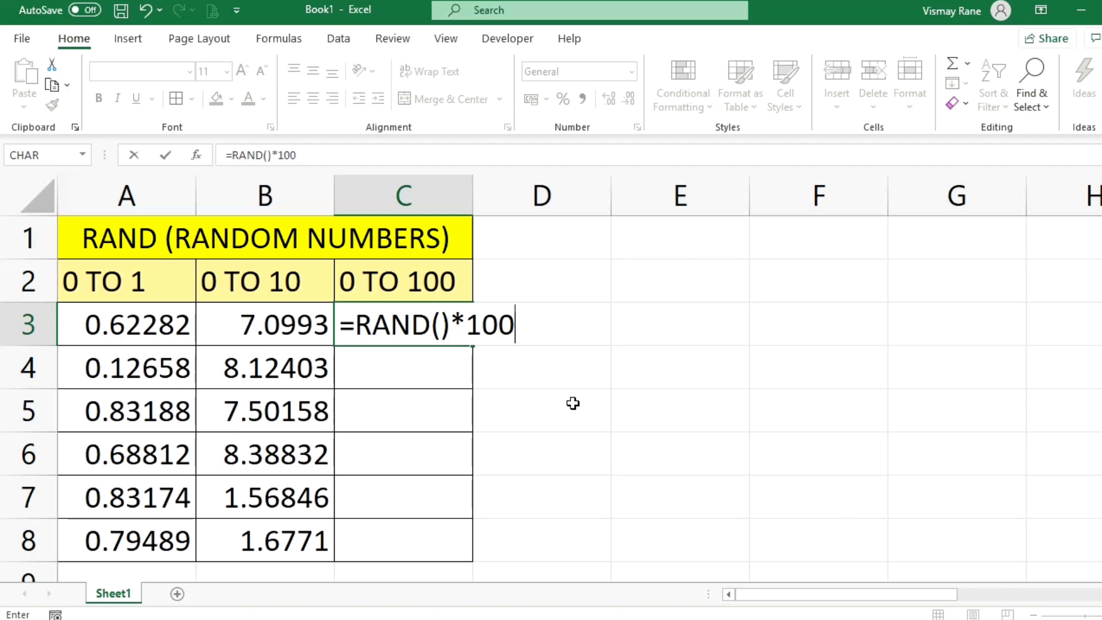
key(Return)
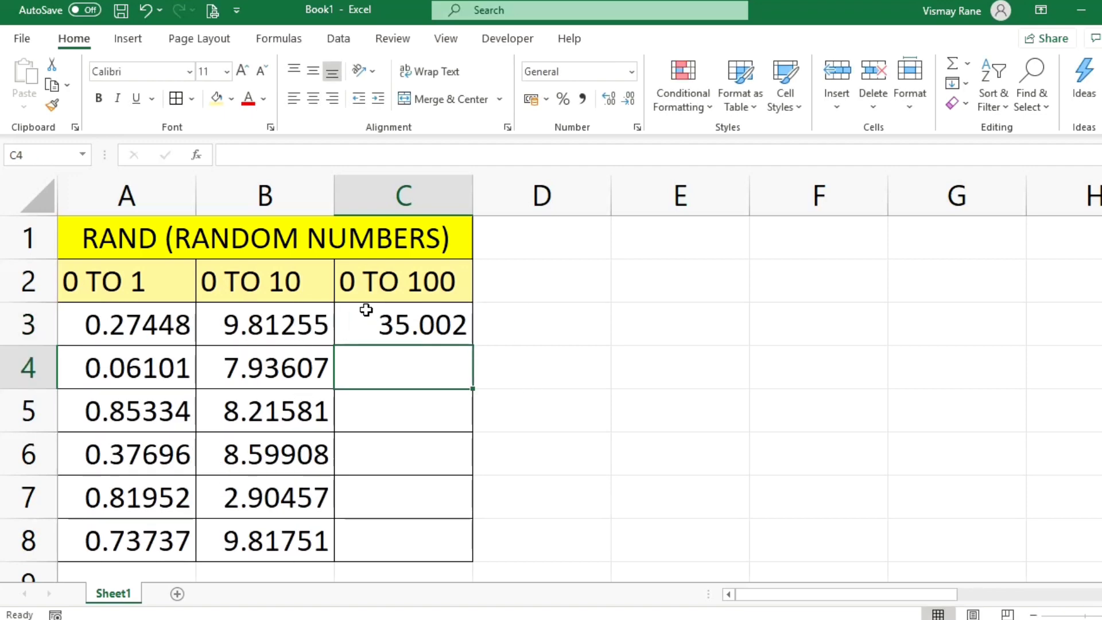
- Fill the C3 formula down through C8 to complete the 0 TO 100 column
click(405, 325)
drag(472, 349, 482, 561)
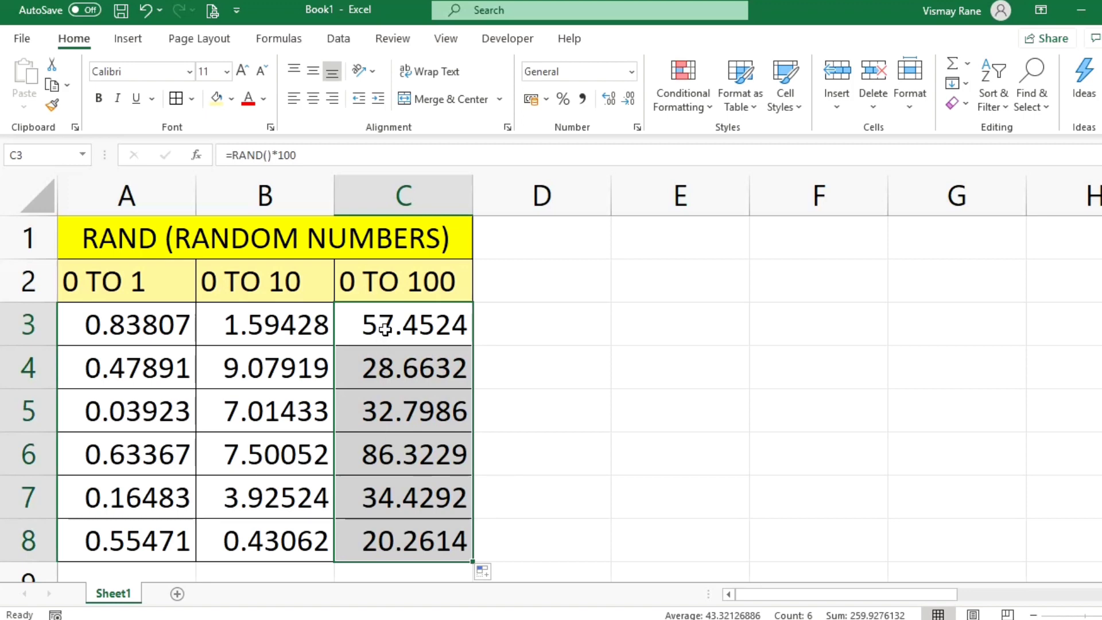
click(267, 331)
click(413, 368)
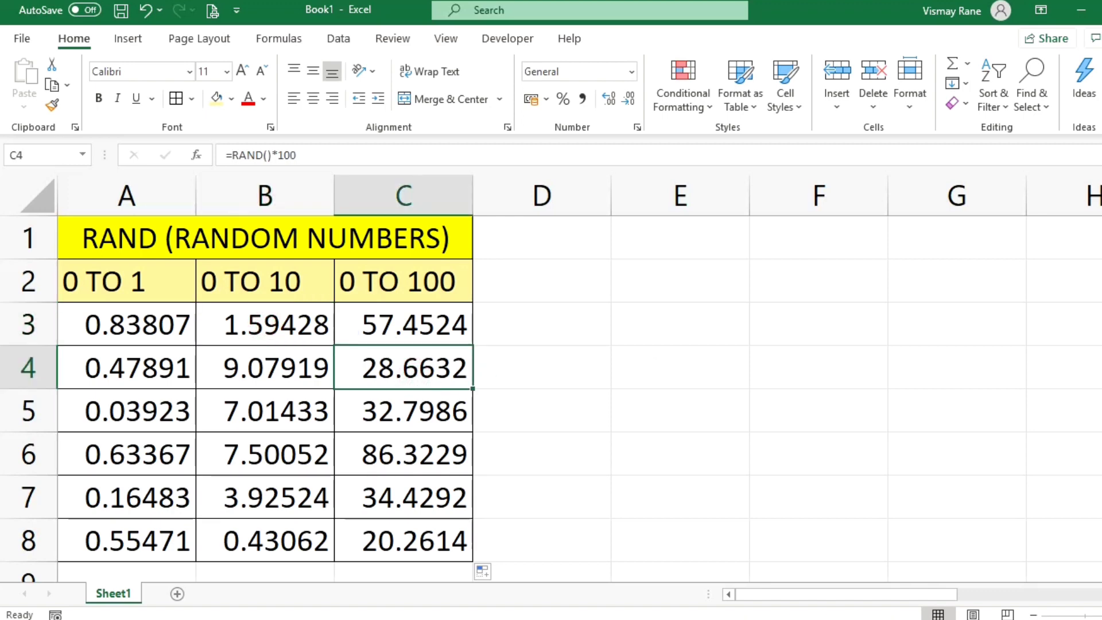
key(super+l)
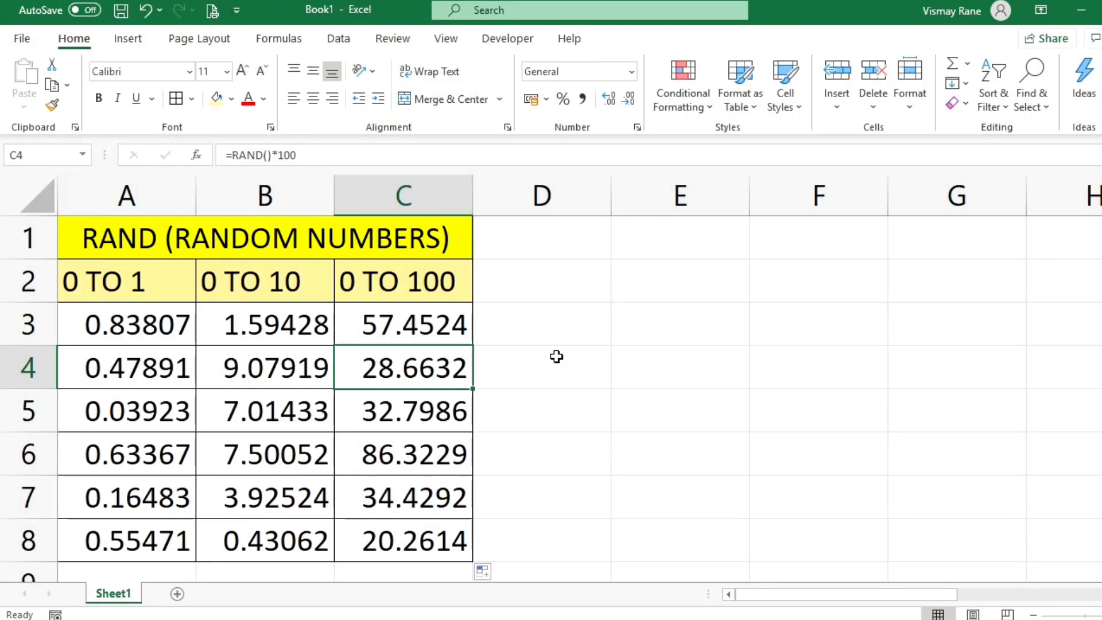
- Recalculate the worksheet repeatedly to generate new random numbers in all three columns
click(277, 324)
key(F9)
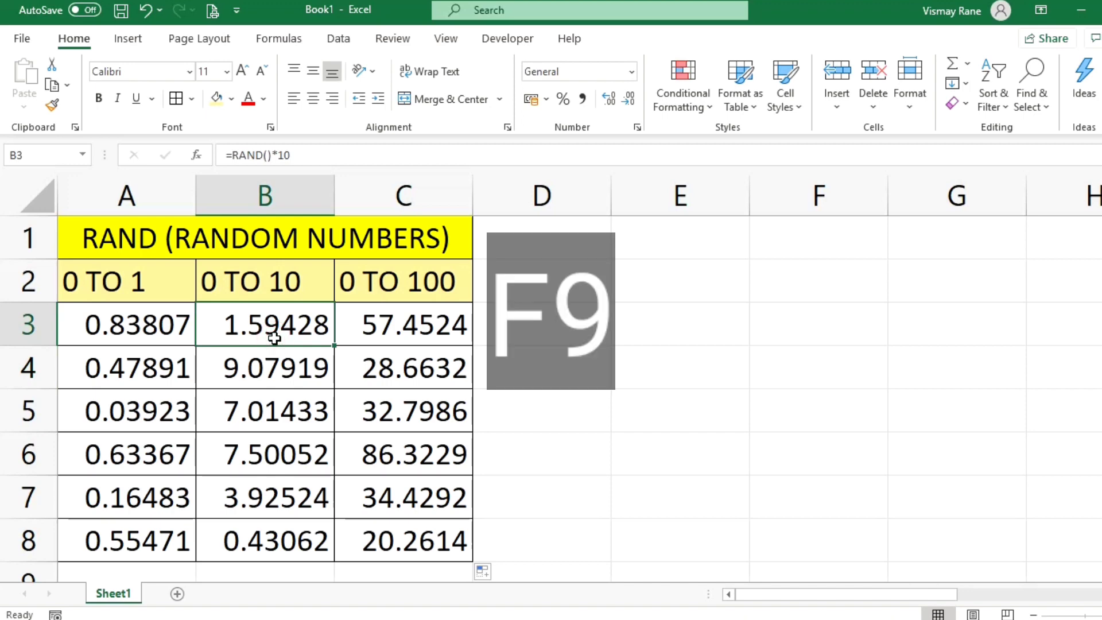
key(F9)
key(F9)
key(F9)
key(F9)
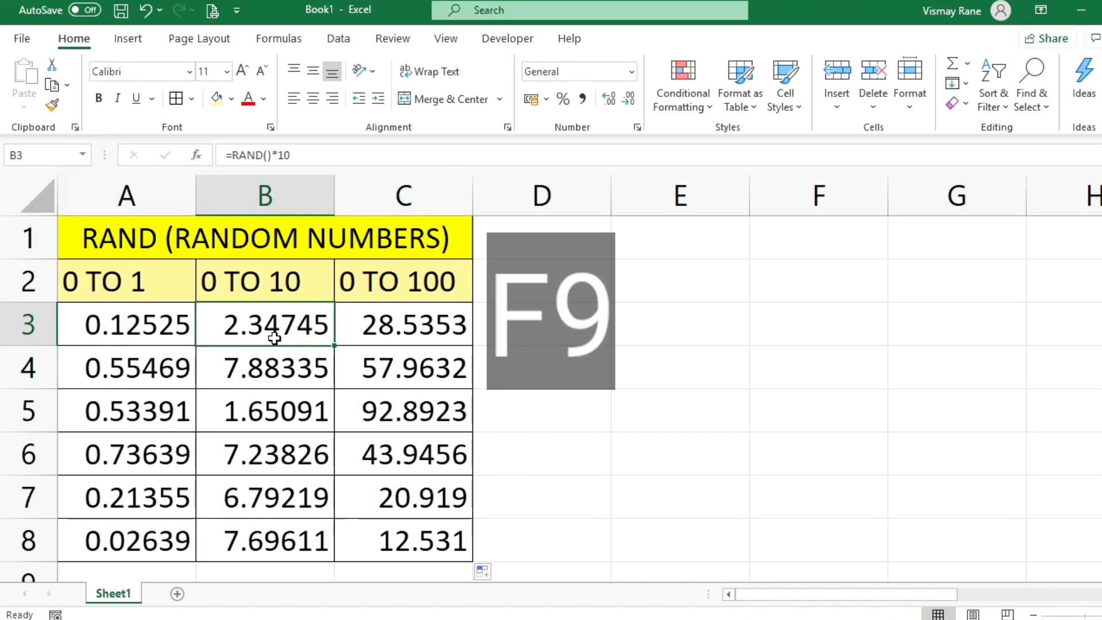
key(F9)
key(F9)
key(F9)
key(F9)
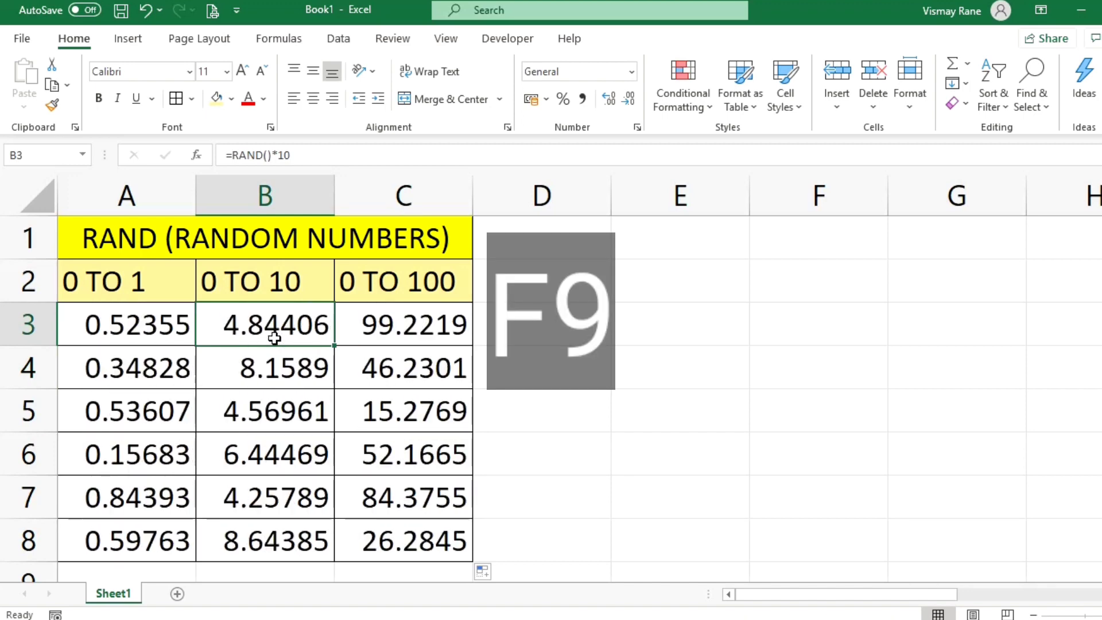
key(F9)
key(F9)
key(F9)
key(F9)
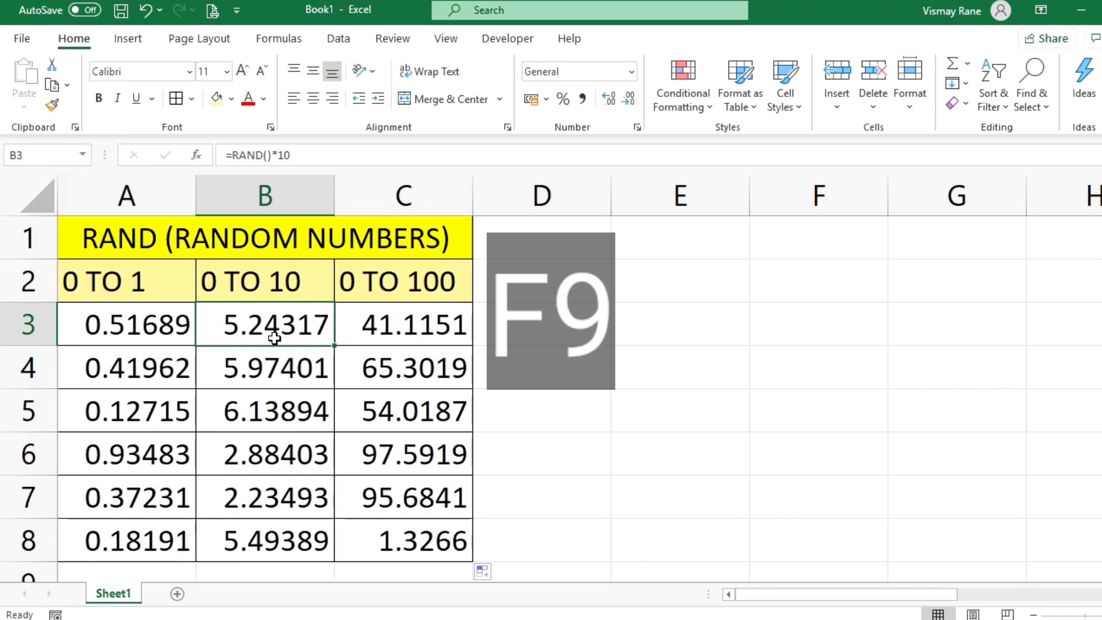
key(F9)
key(F9)
key(F9)
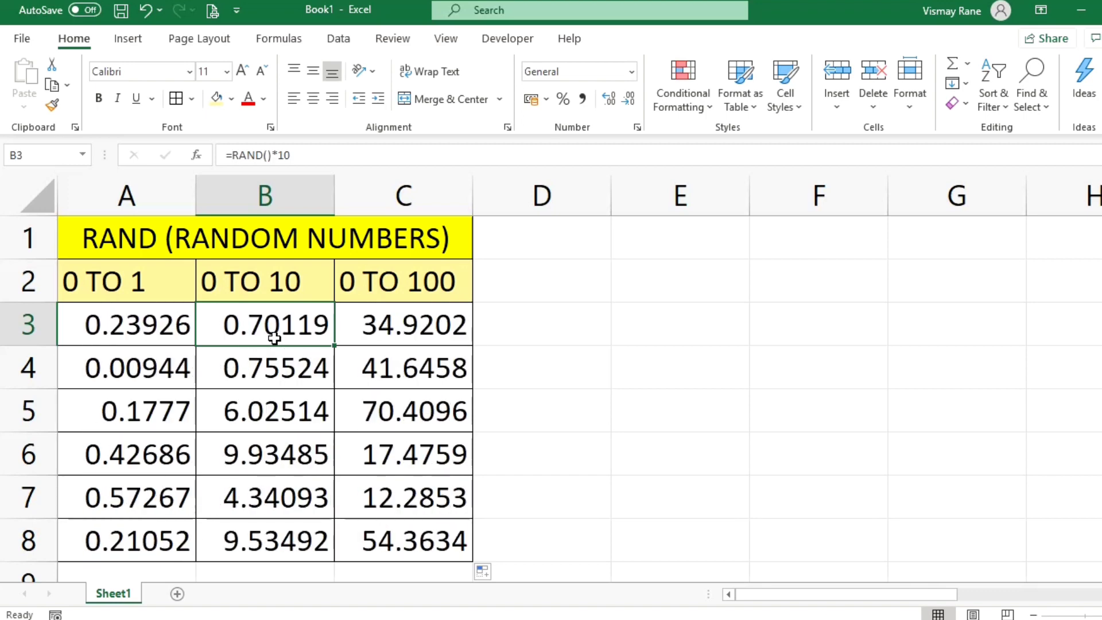
- Enter the values 54, 54, 53, 526, 2345 and 1 in cells D2 through D7
click(179, 322)
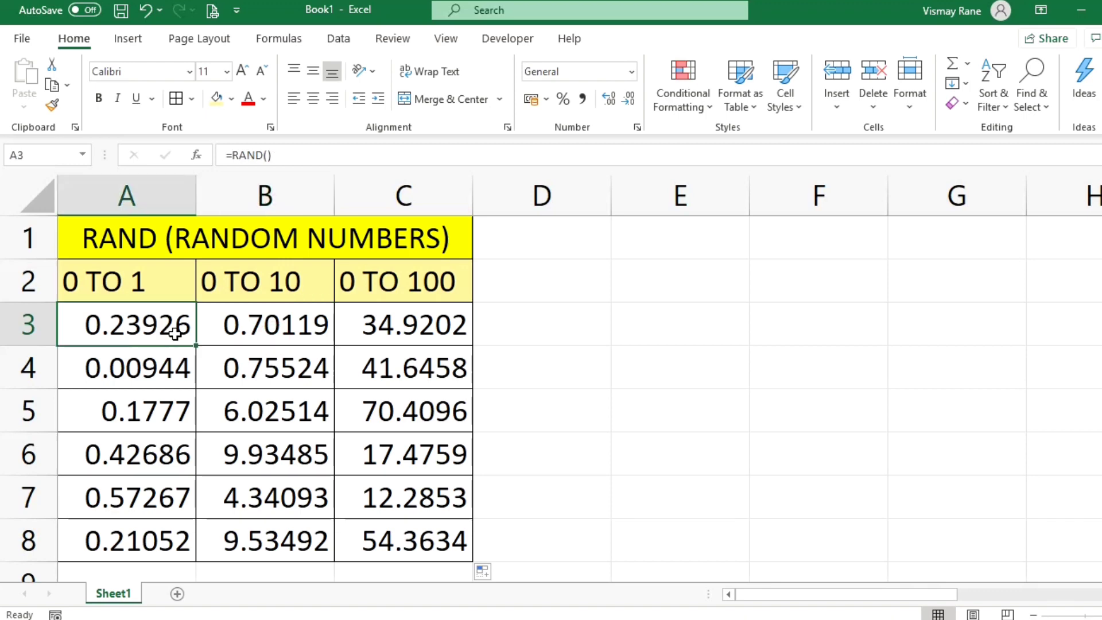
click(506, 275)
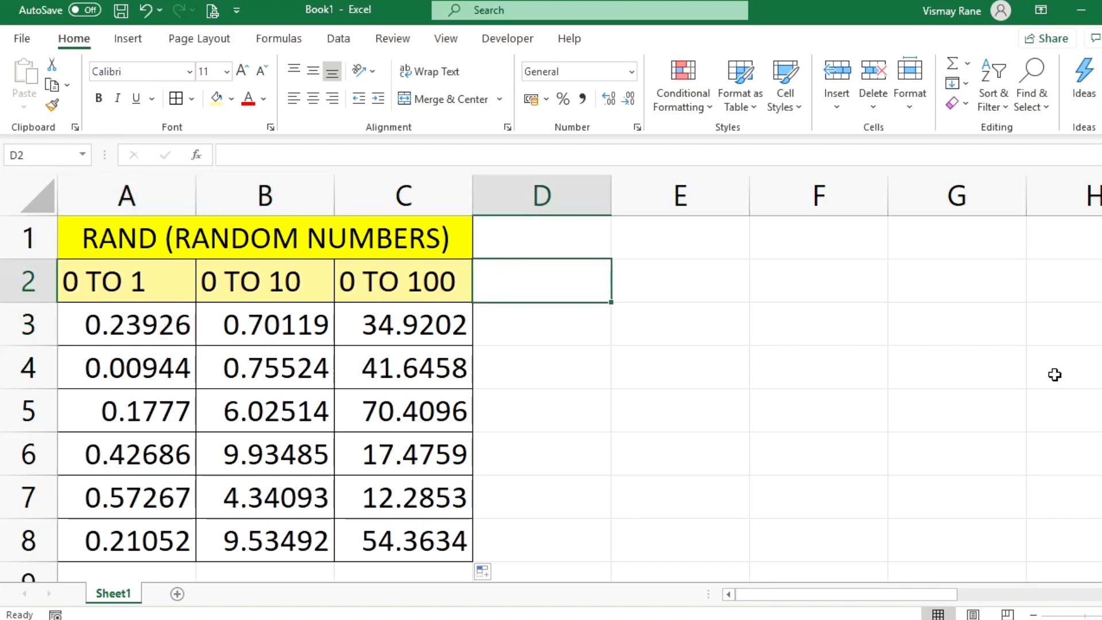
text(54)
key(Return)
text(54)
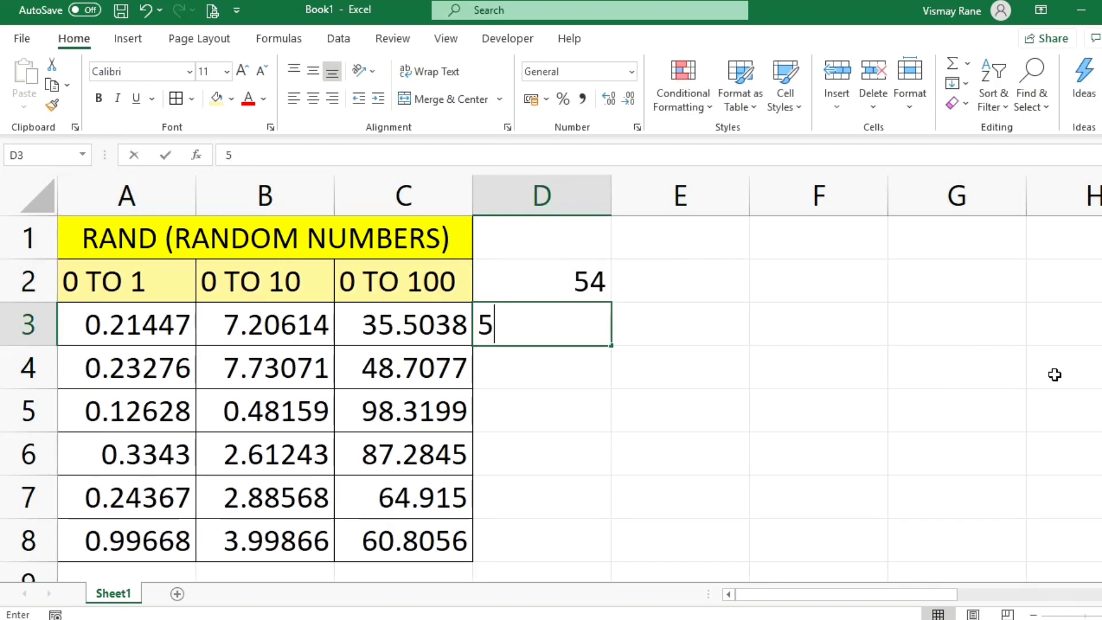
key(Return)
text(53)
key(Return)
text(526)
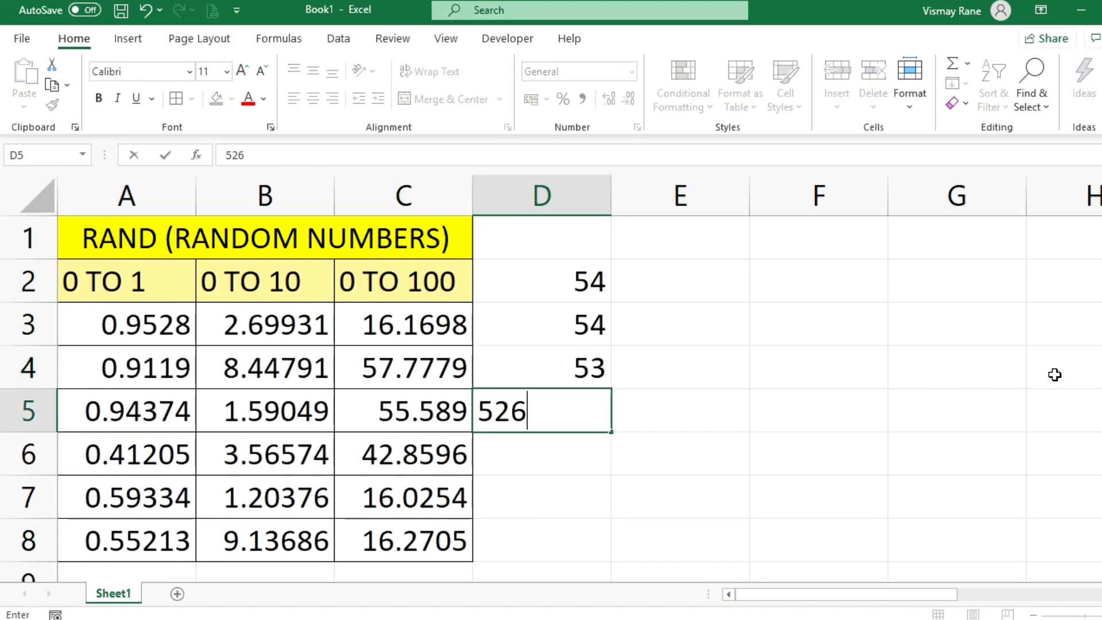
key(Return)
text(2345)
key(Return)
text(1)
key(Return)
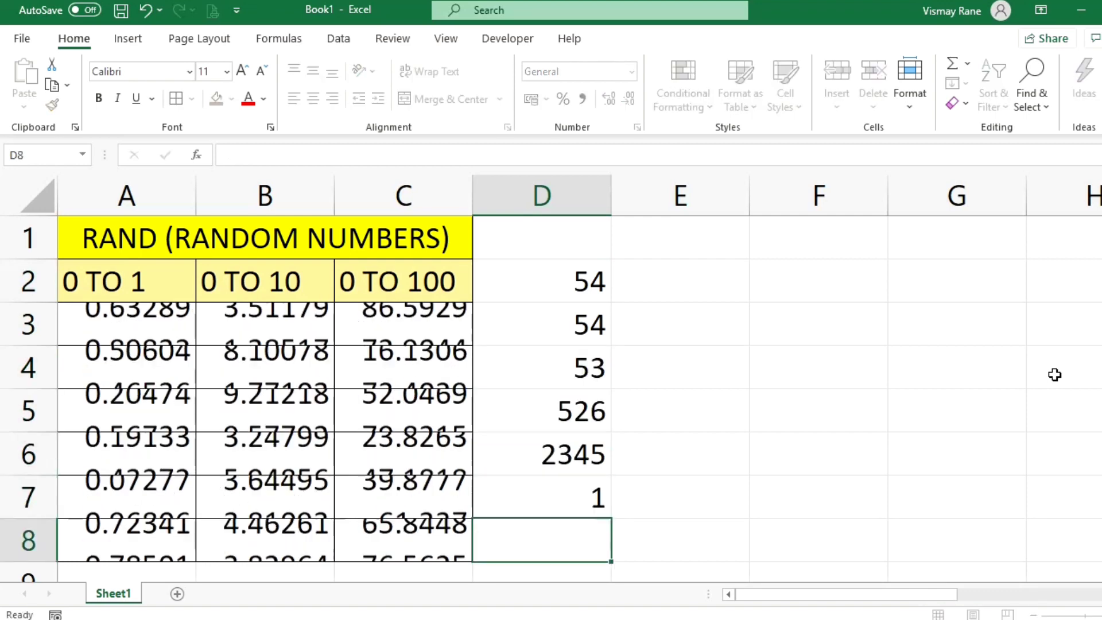
- Enter the value 13 in cell D8
text(13)
key(Return)
scroll(561, 568, up, 1)
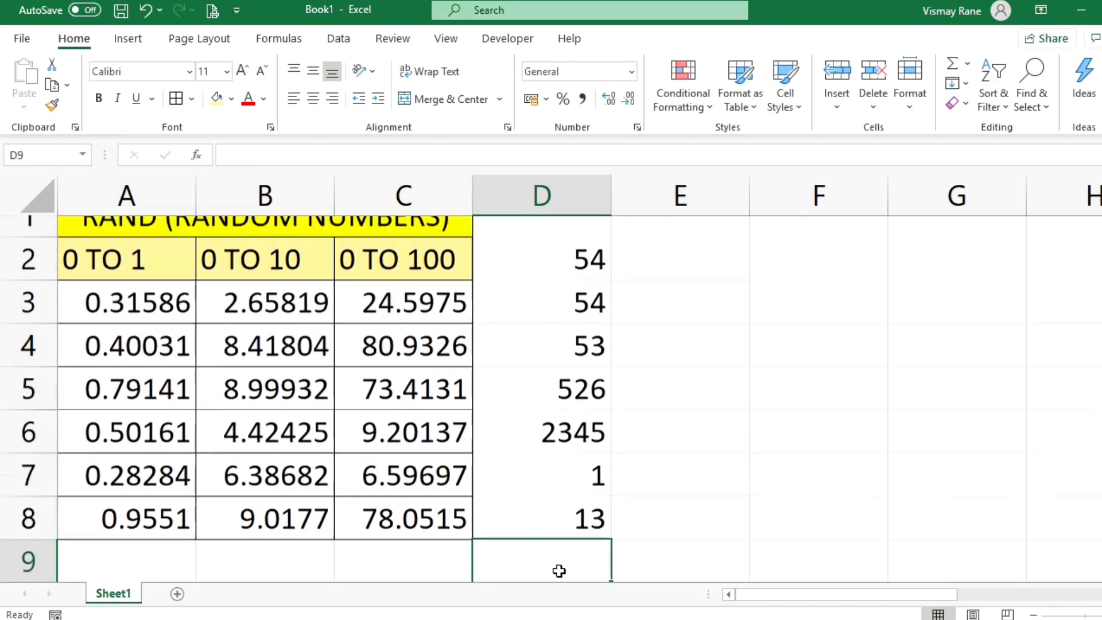
- Clear the values from cells D2 through D8
drag(160, 324, 124, 494)
drag(565, 276, 557, 561)
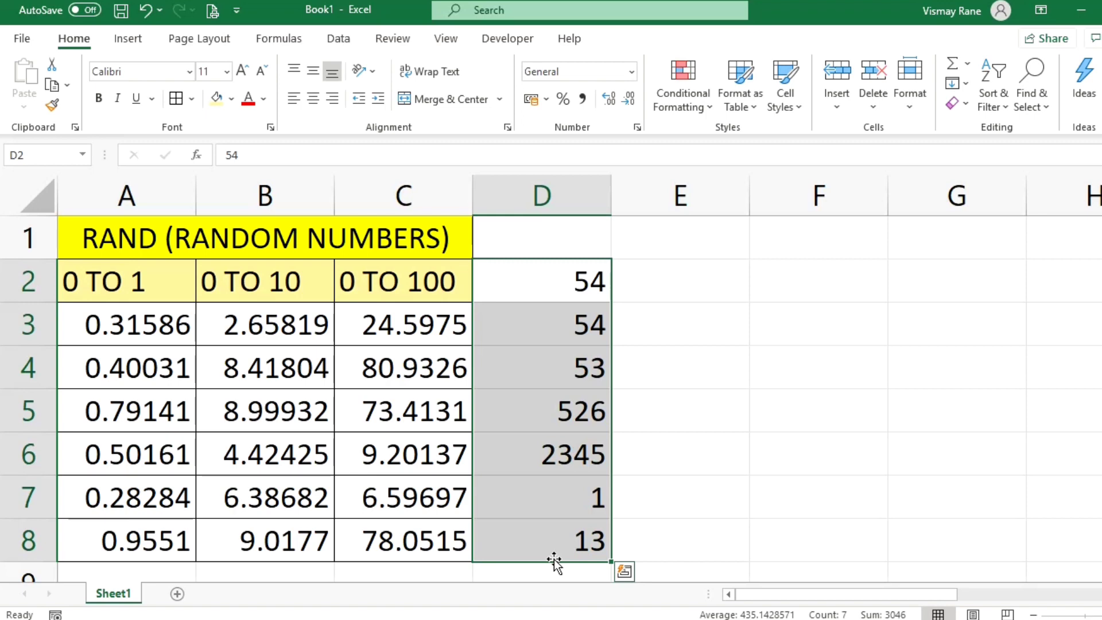
key(Delete)
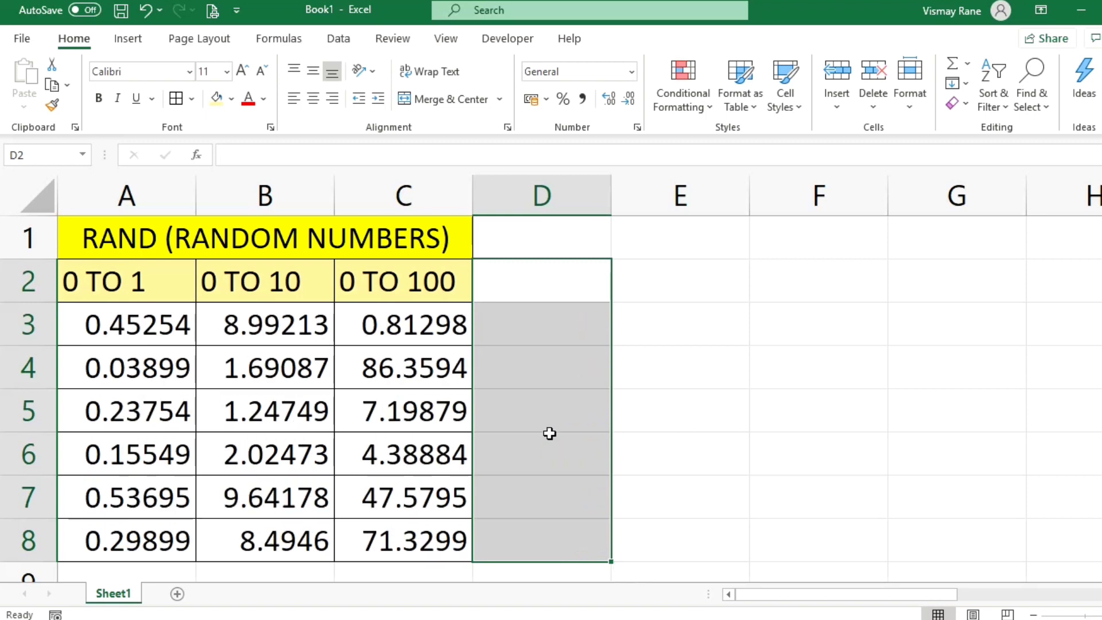
click(533, 328)
- Copy cells A3 through C8 and paste them over themselves as values only, replacing the RAND formulas with fixed numbers
click(113, 324)
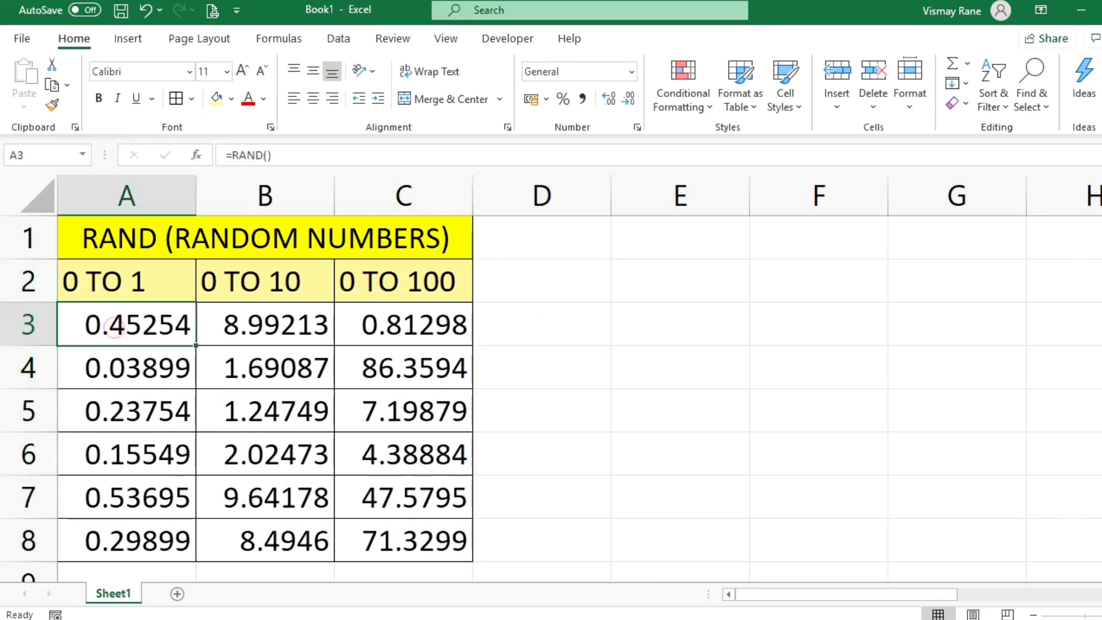
drag(113, 327, 402, 539)
key(ctrl+c)
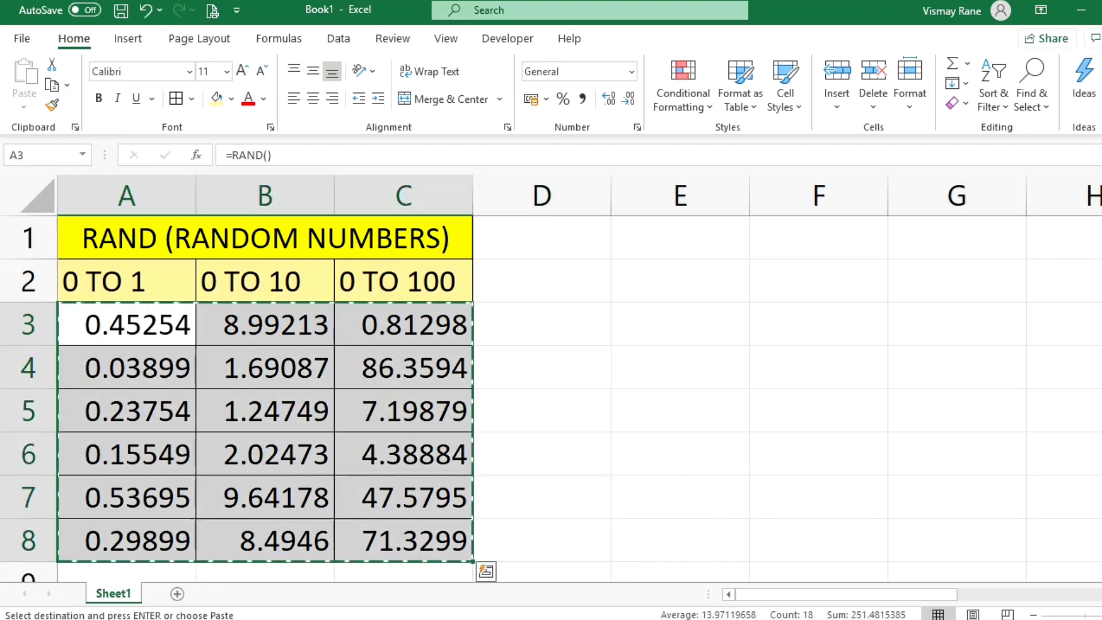
right_click(163, 326)
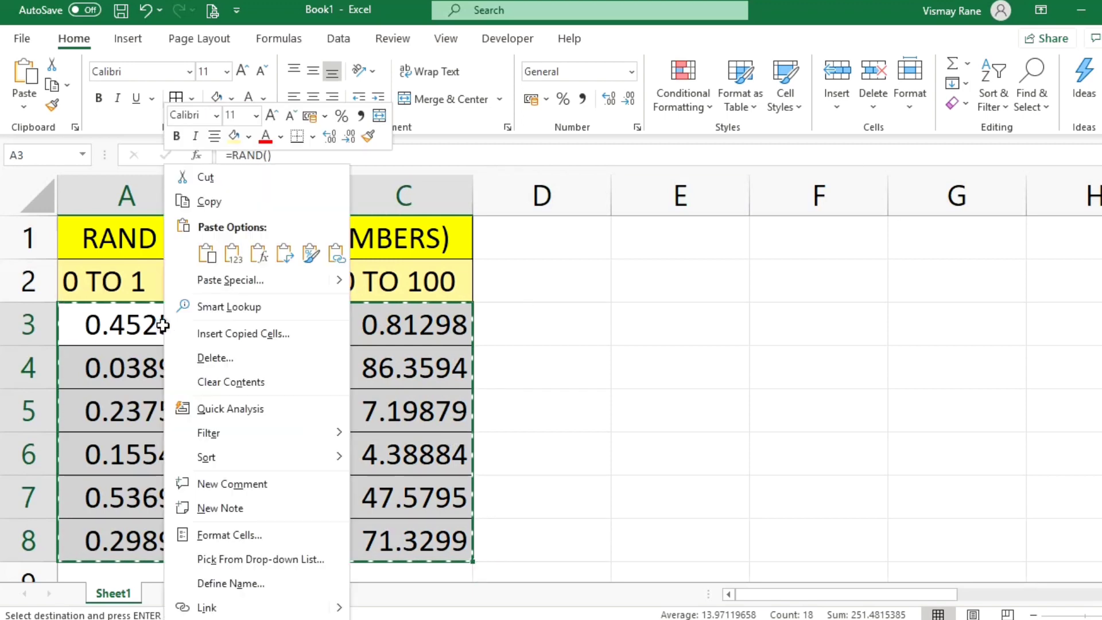
click(230, 281)
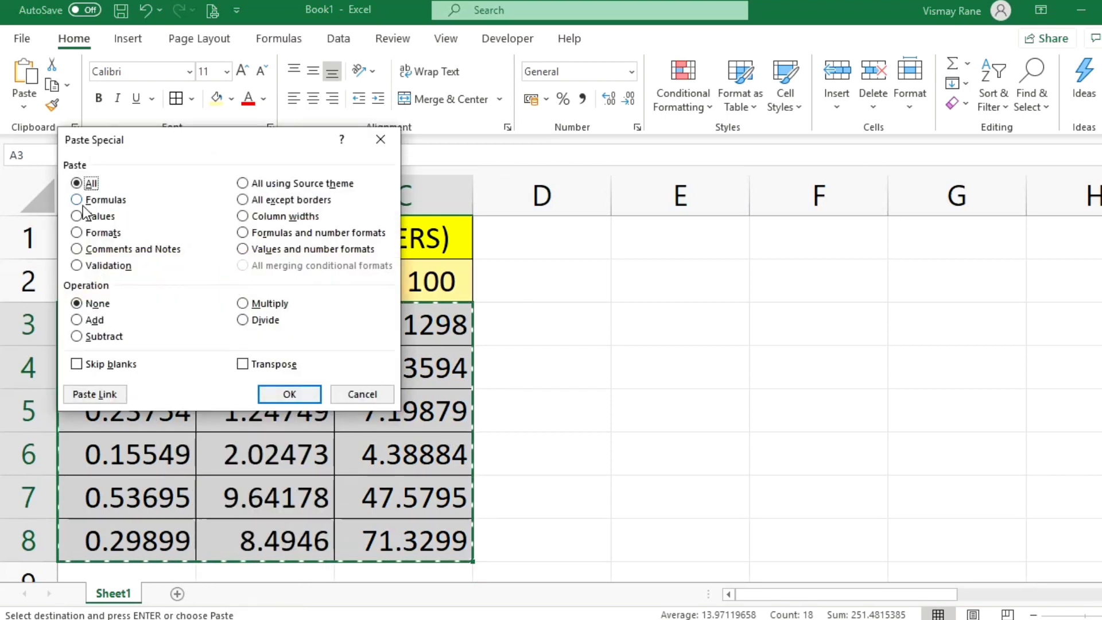
click(77, 199)
click(77, 215)
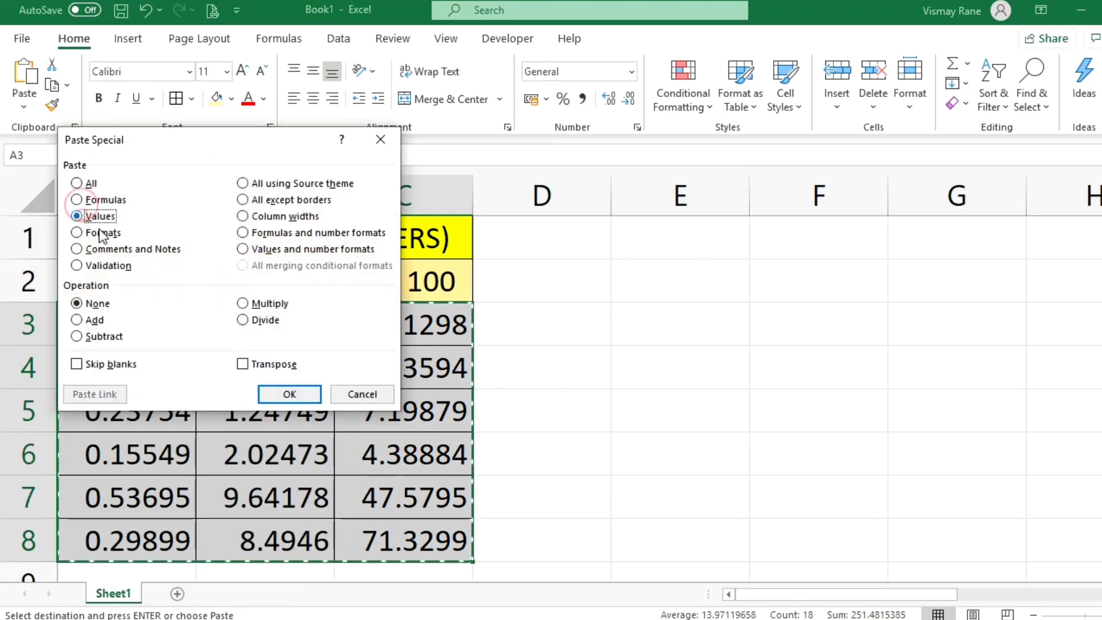
click(290, 394)
key(Escape)
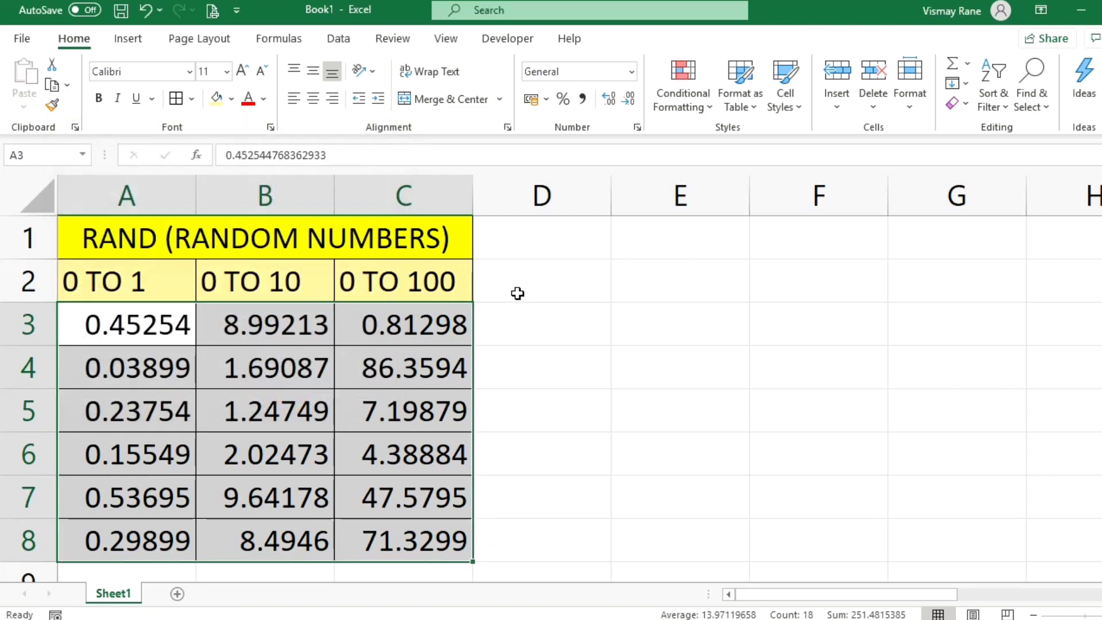
- Enter the test values 456 in cell D2 and 56 in cell D3
click(517, 294)
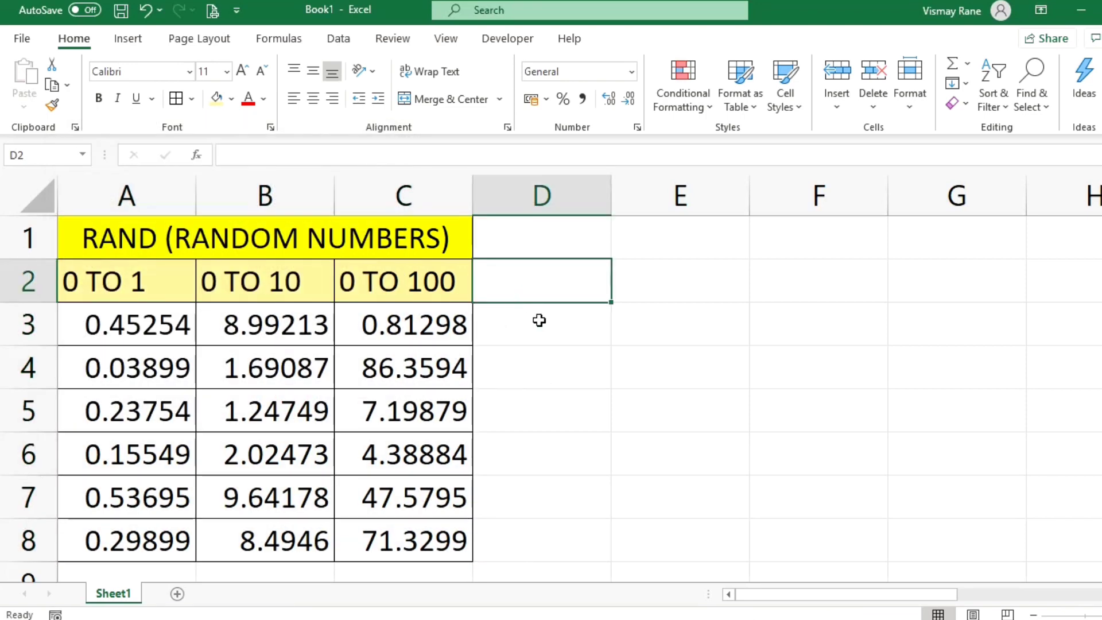
text(sg977=)
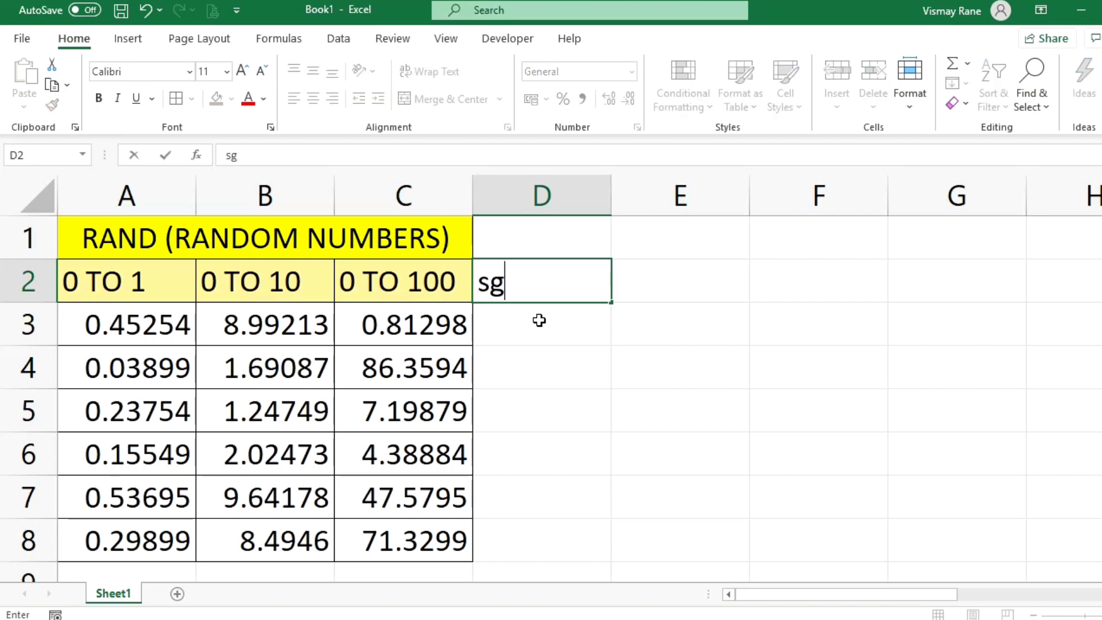
key(BackSpace)
key(BackSpace)
key(BackSpace)
key(BackSpace)
key(BackSpace)
text(456)
key(Return)
text(56)
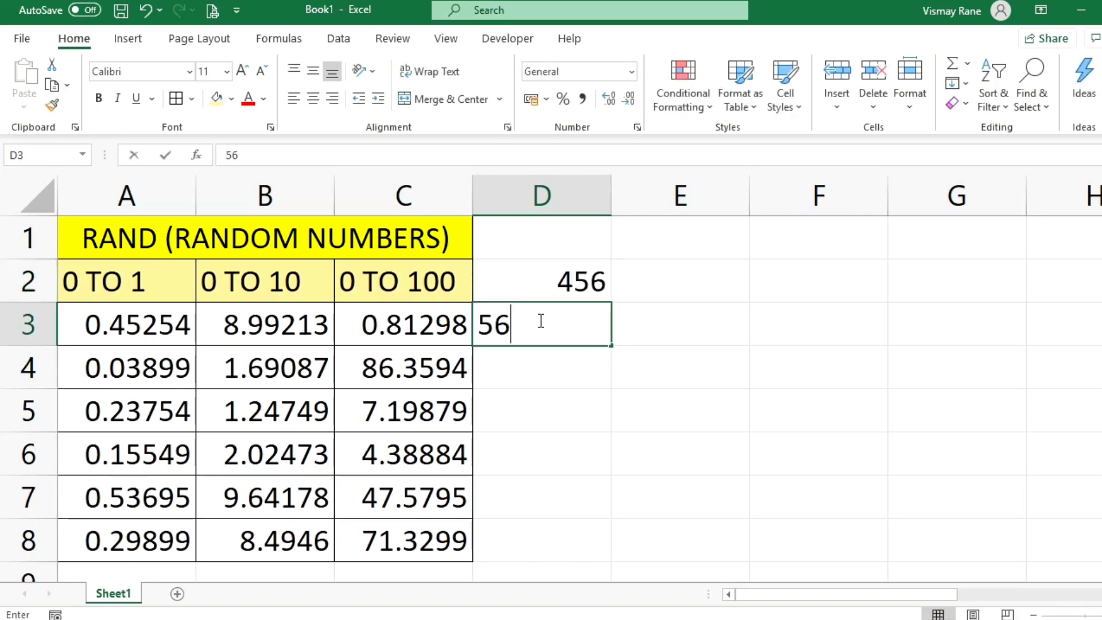
key(Return)
- Clear the two test values from cells D2 and D3
key(shift+Up)
key(shift+Up)
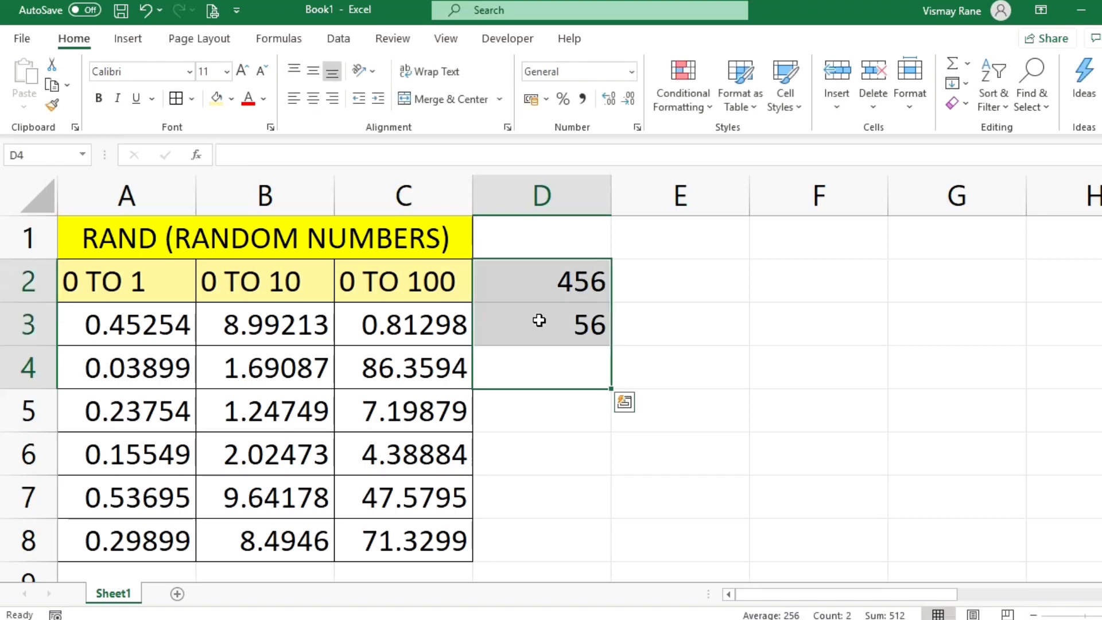
key(Delete)
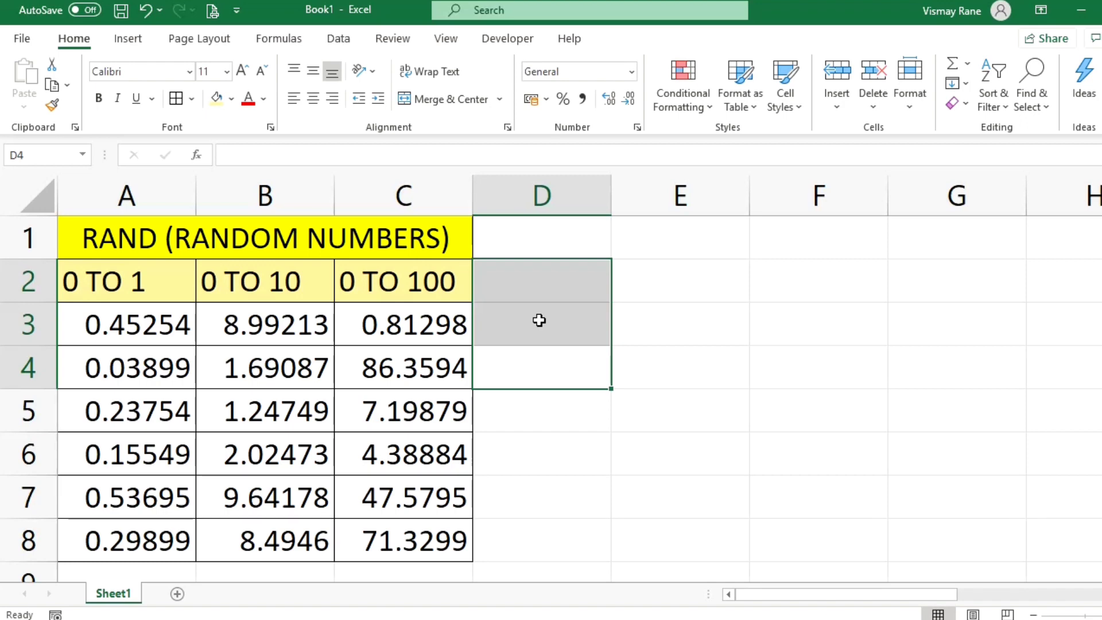
click(539, 321)
key(Up)
key(Up)
key(Left)
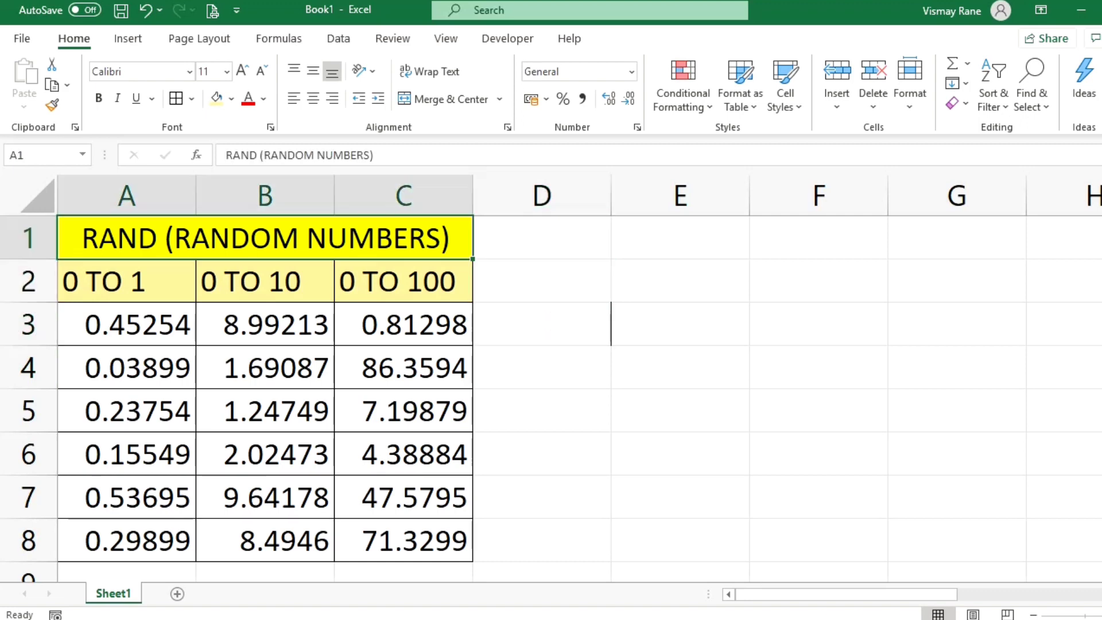
key(Down)
key(Down)
key(Down)
key(Down)
key(Left)
key(Up)
key(Up)
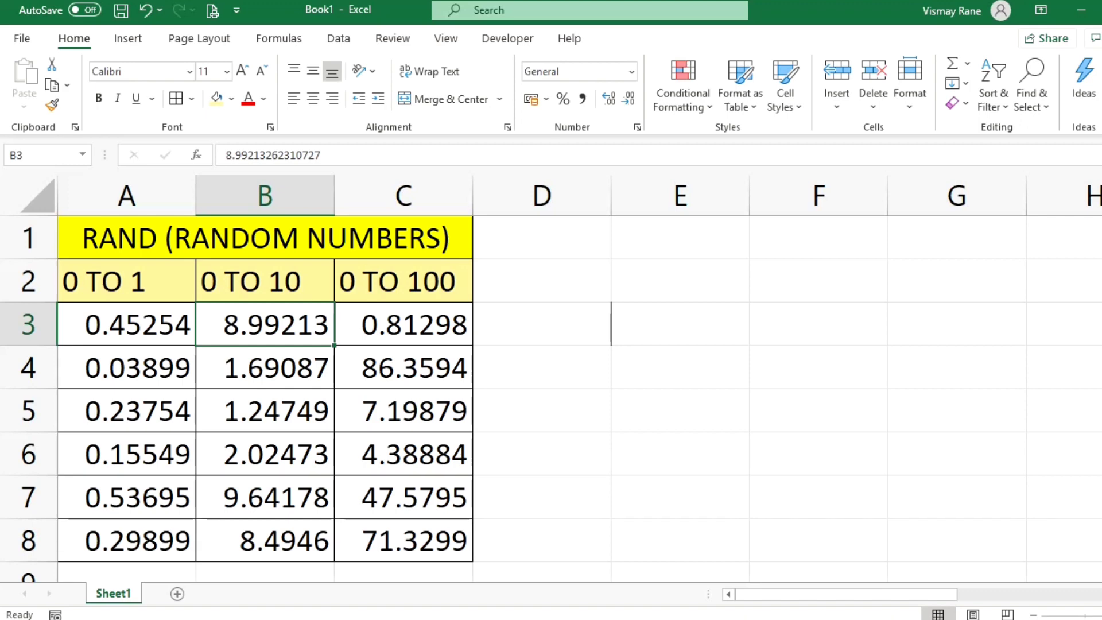
key(Up)
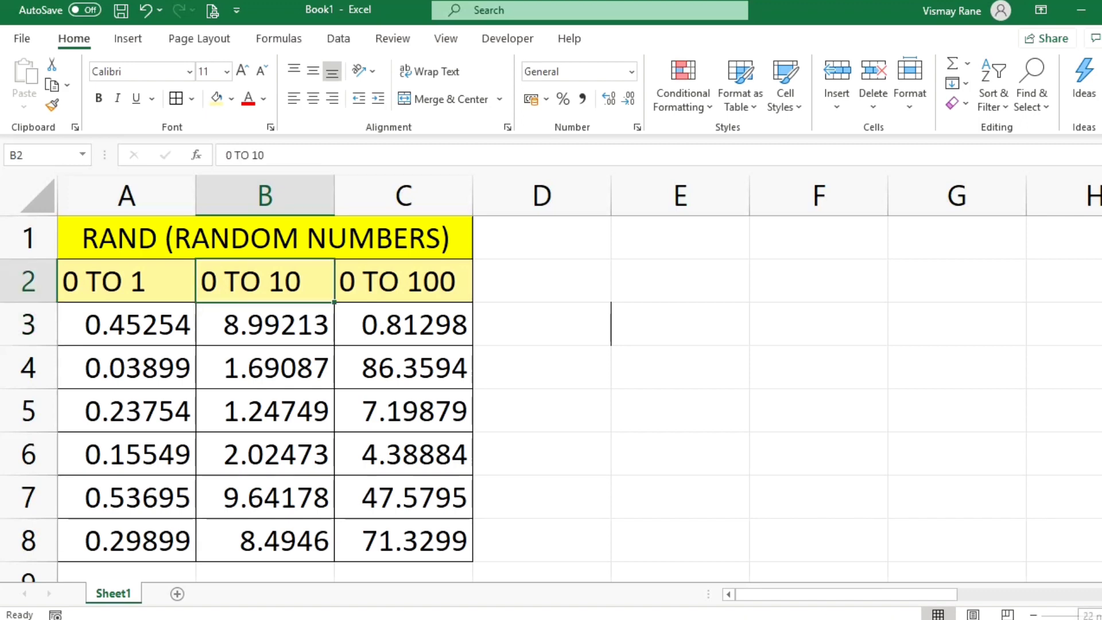
- Go to the RANDBETWEEN table in columns I to M and review its range headings in row 2
key(Up)
key(ctrl+Right)
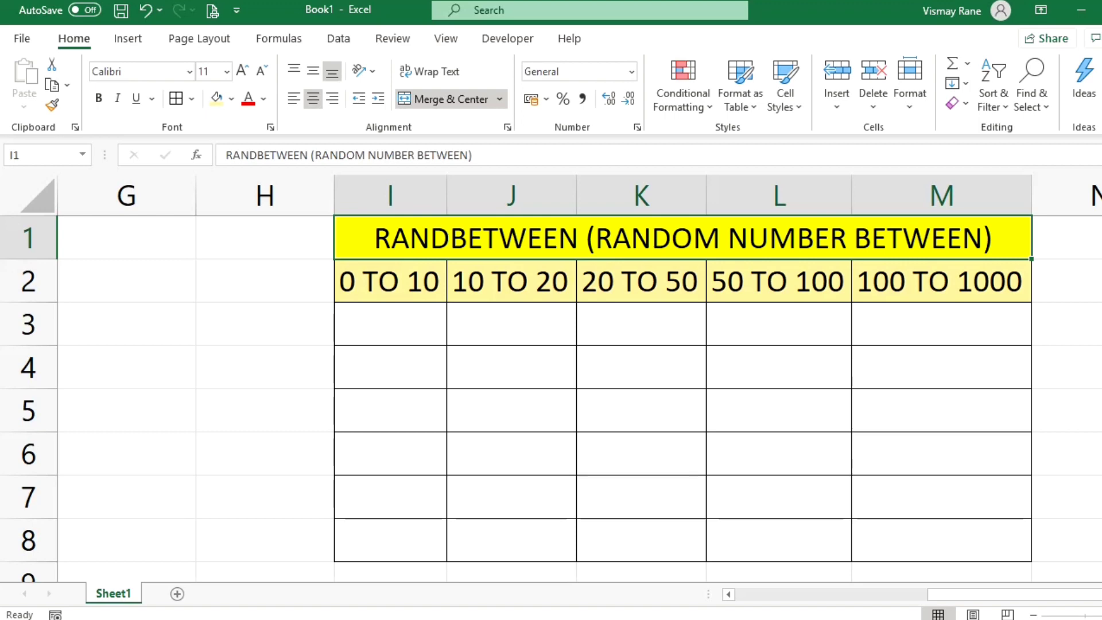
click(505, 280)
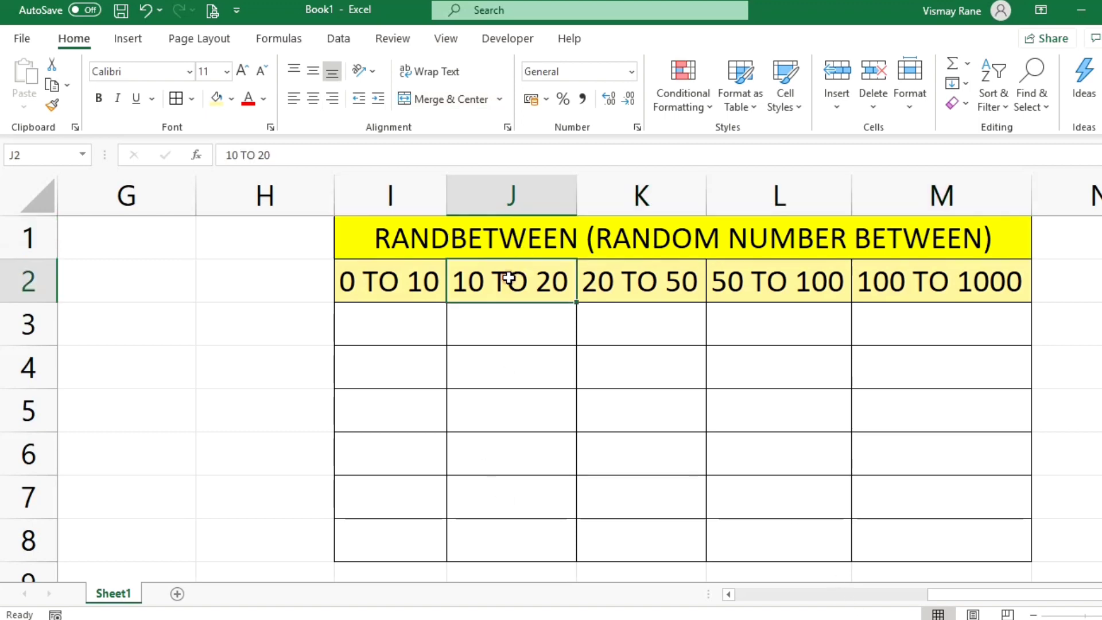
click(738, 288)
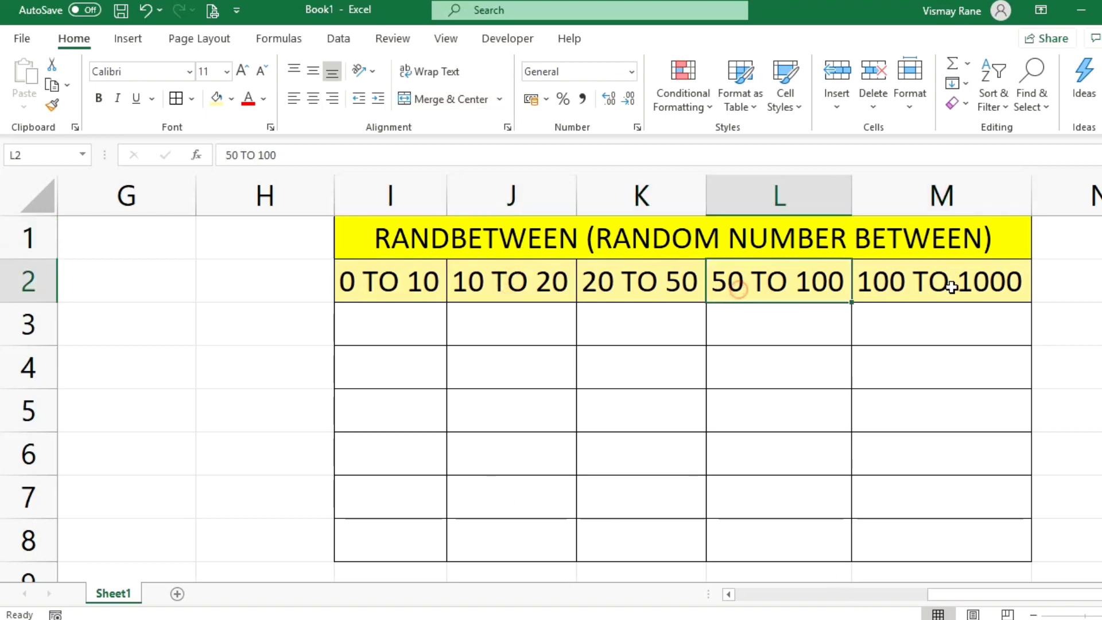
click(952, 286)
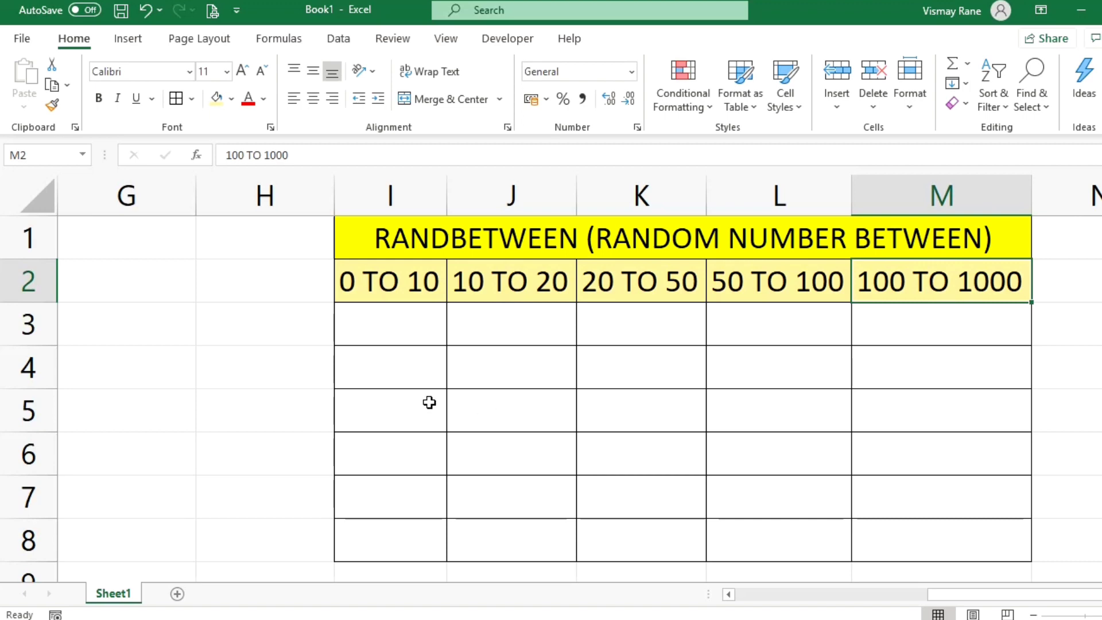
- Enter the formula =RANDBETWEEN(0,10) in cell I3 under the 0 TO 10 heading
click(427, 320)
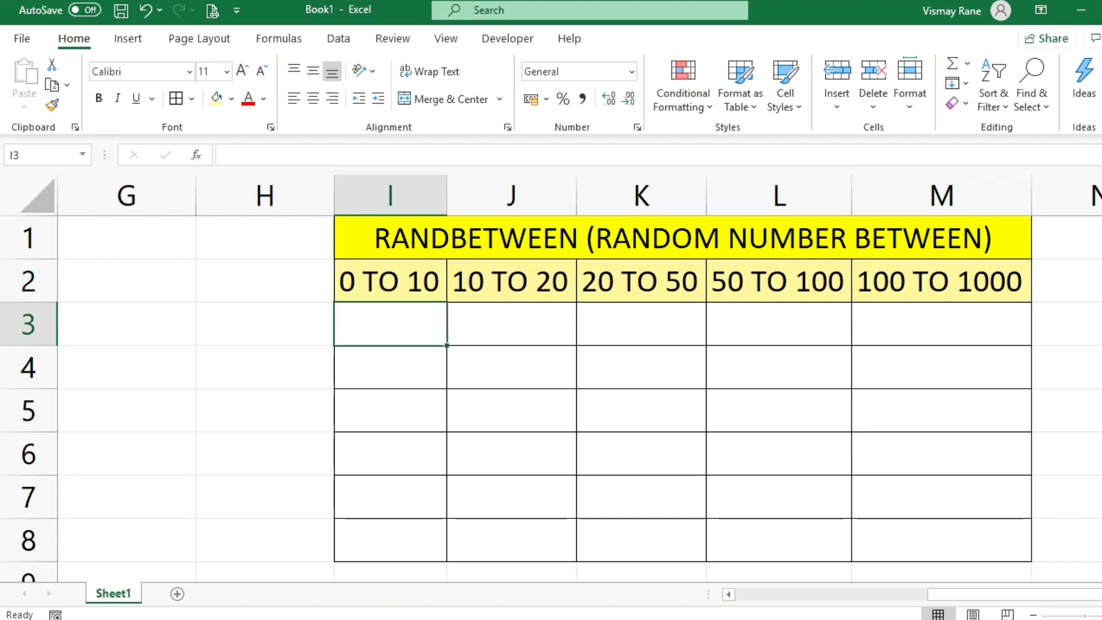
text(=ra)
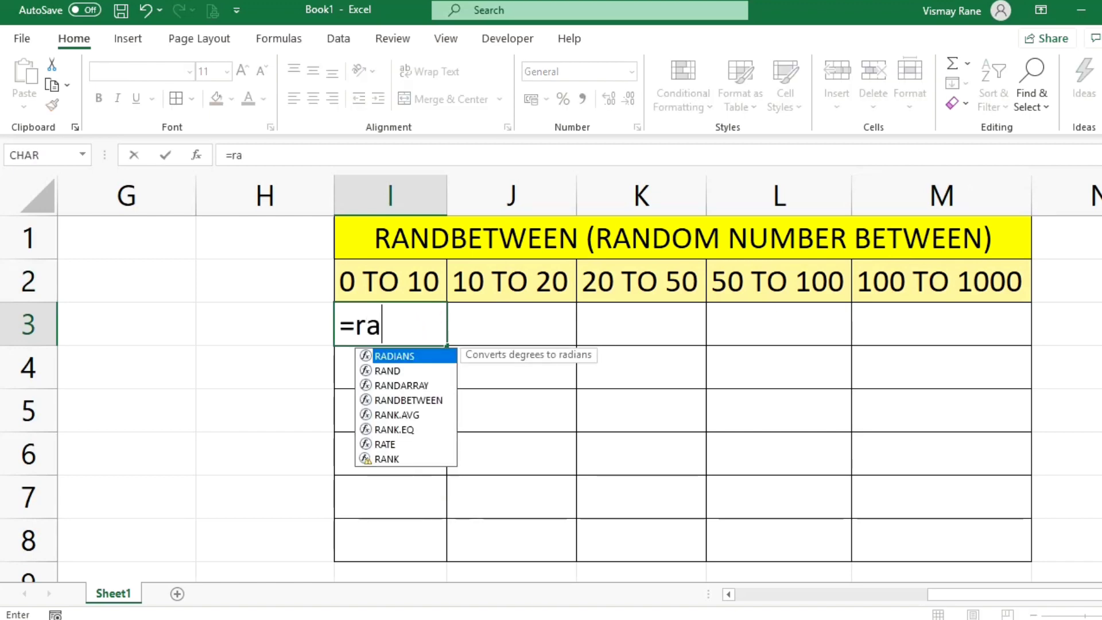
text(ndbe)
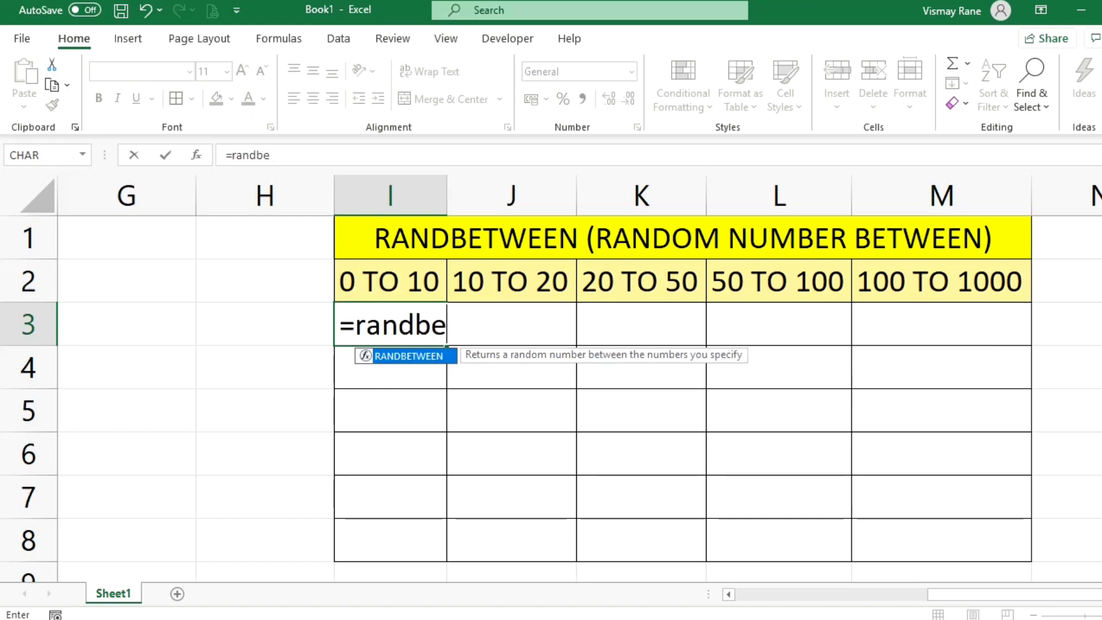
key(Tab)
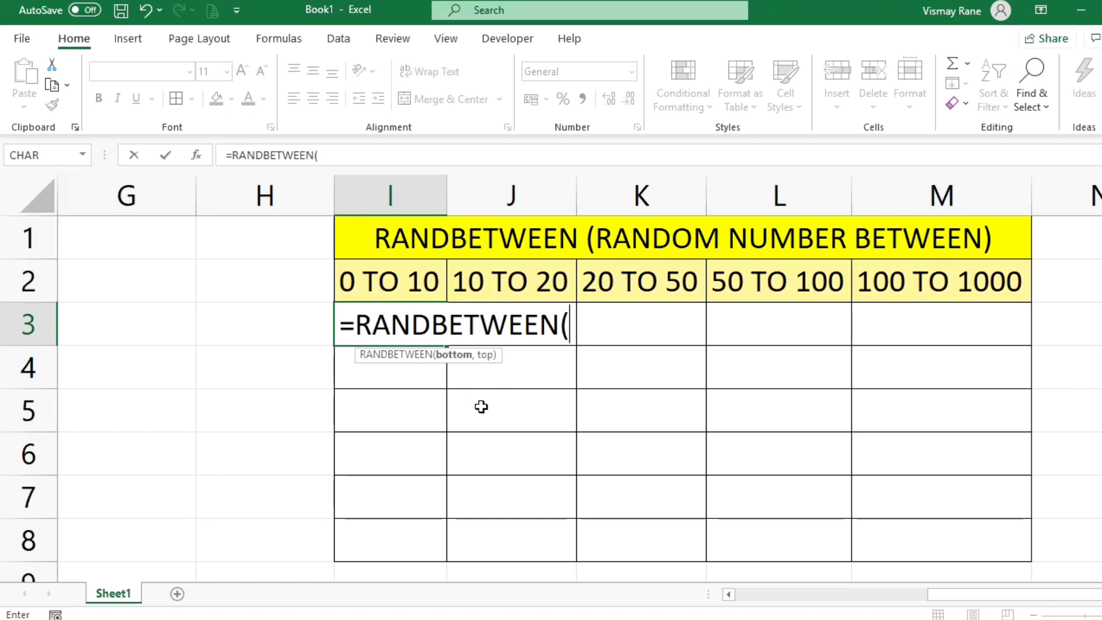
text(0)
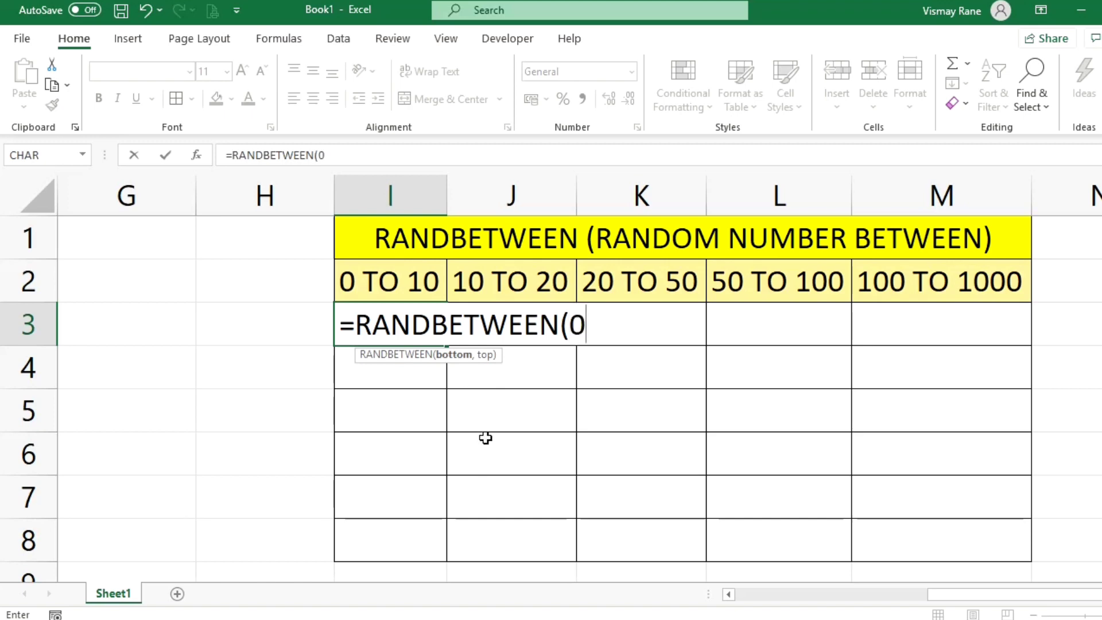
text(,10))
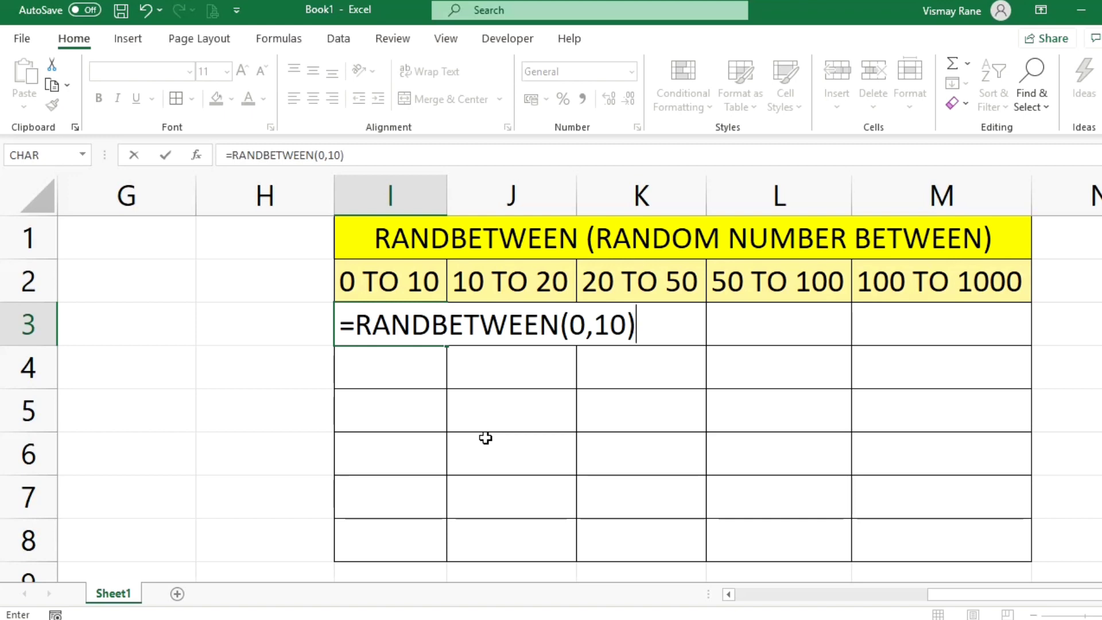
key(Return)
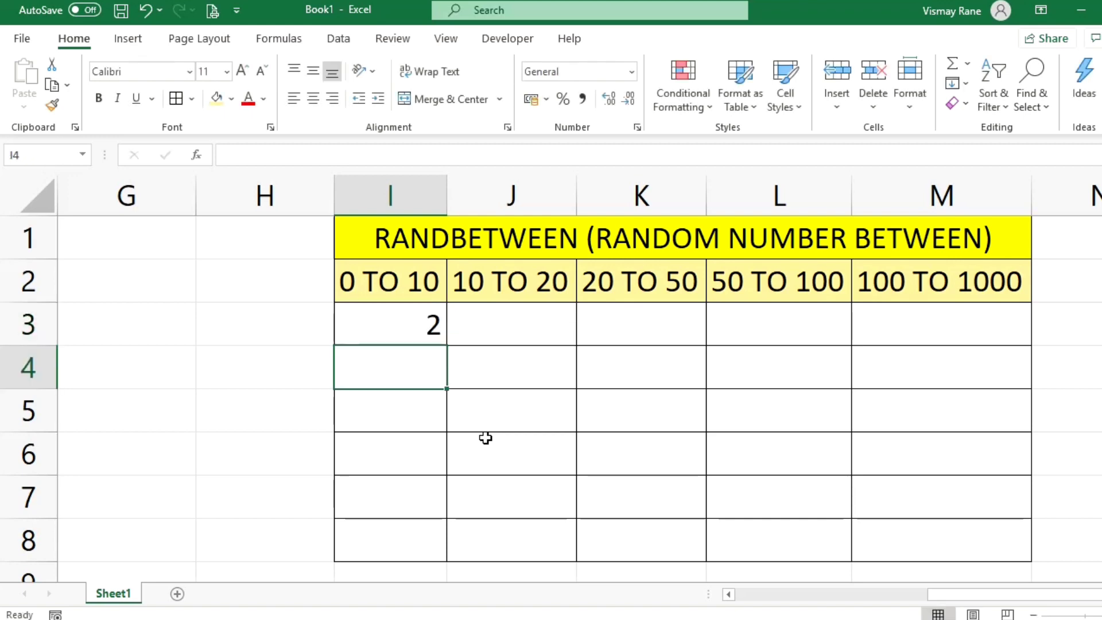
- Fill the I3 formula down through I8 to complete the 0 TO 10 column
key(Up)
key(shift+Down)
key(shift+Down)
key(shift+Down)
key(shift+Down)
key(shift+Down)
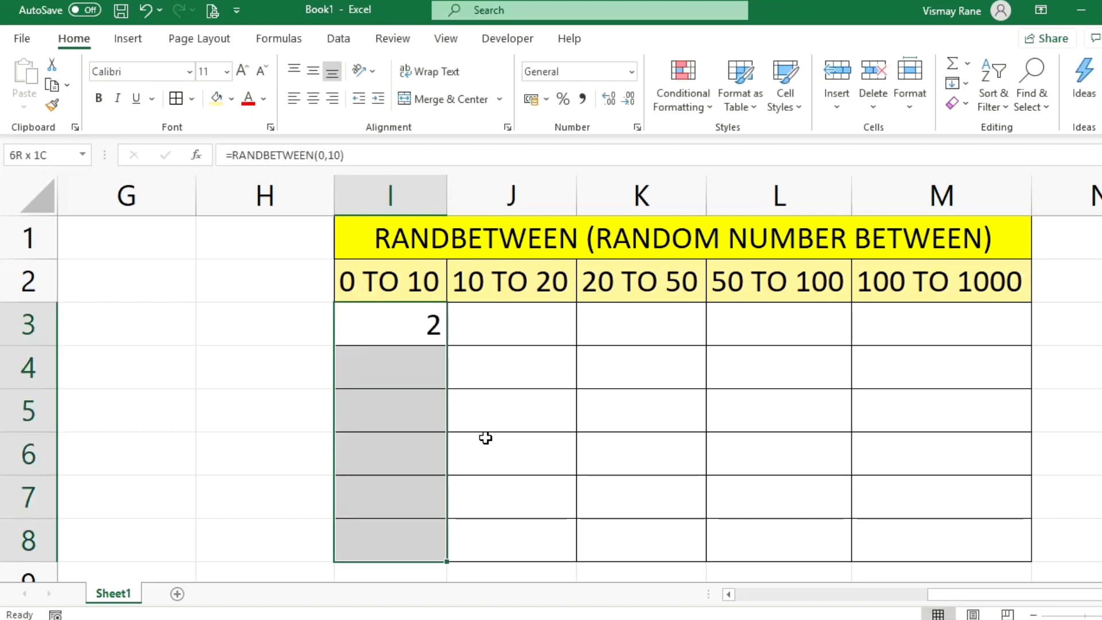
key(ctrl+d)
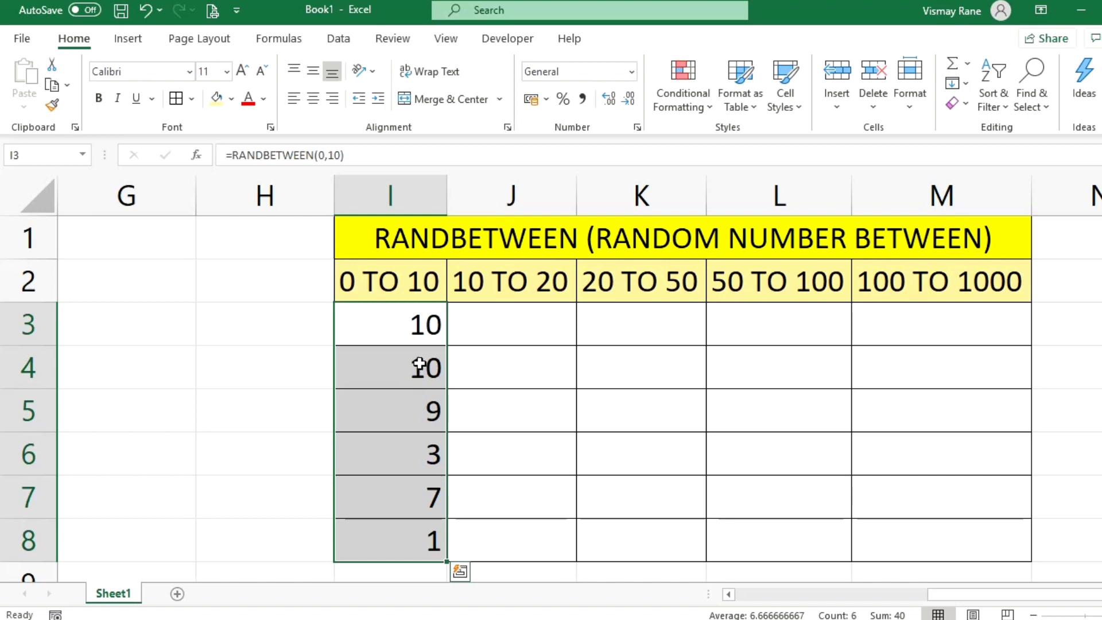
- Enter the formula =RANDBETWEEN(10,20) in cell J3 under the 10 TO 20 heading
click(472, 328)
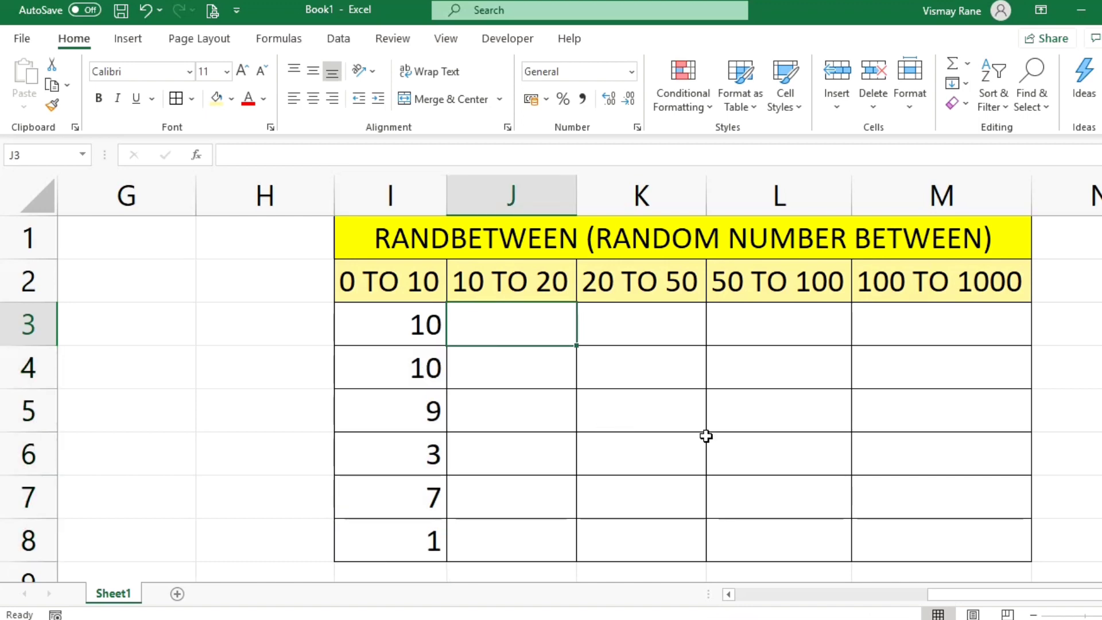
text(=rand)
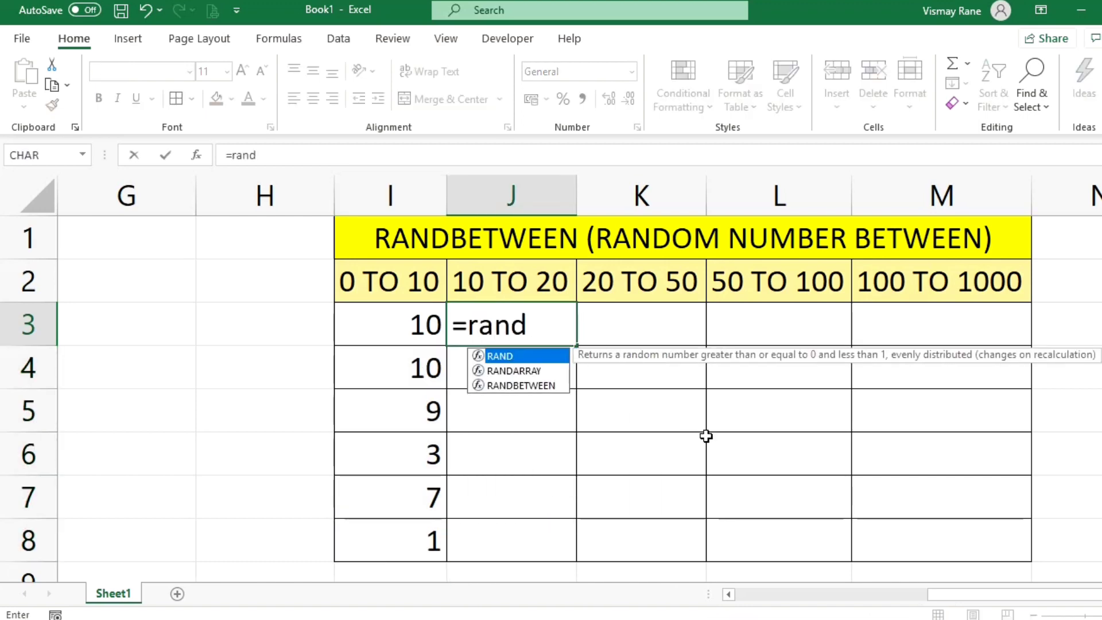
key(Down)
key(Down)
key(Tab)
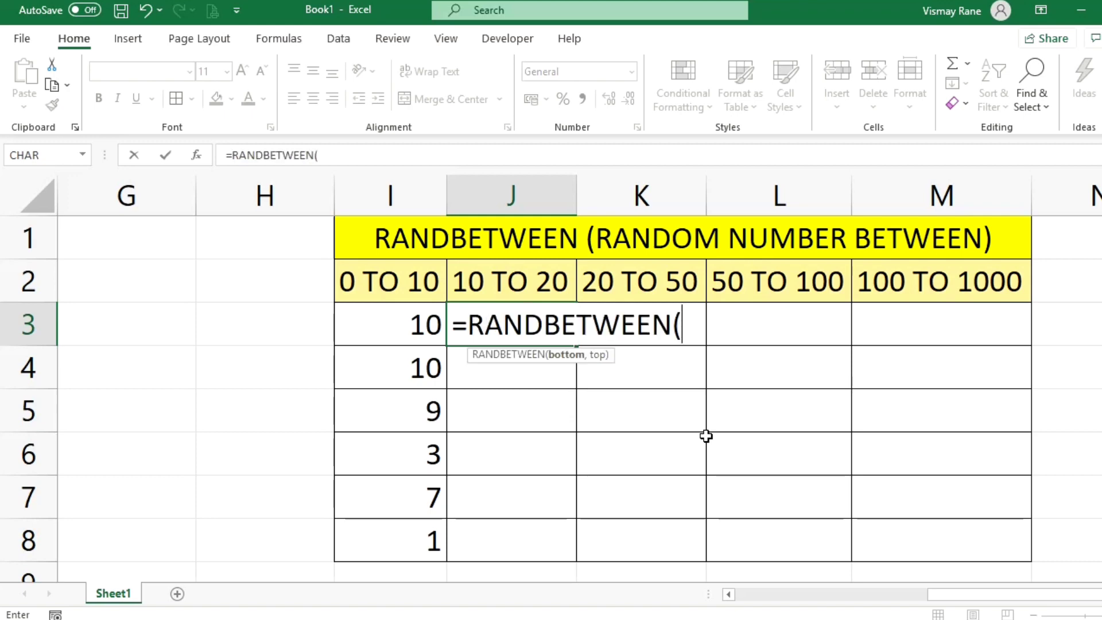
text(10,20)
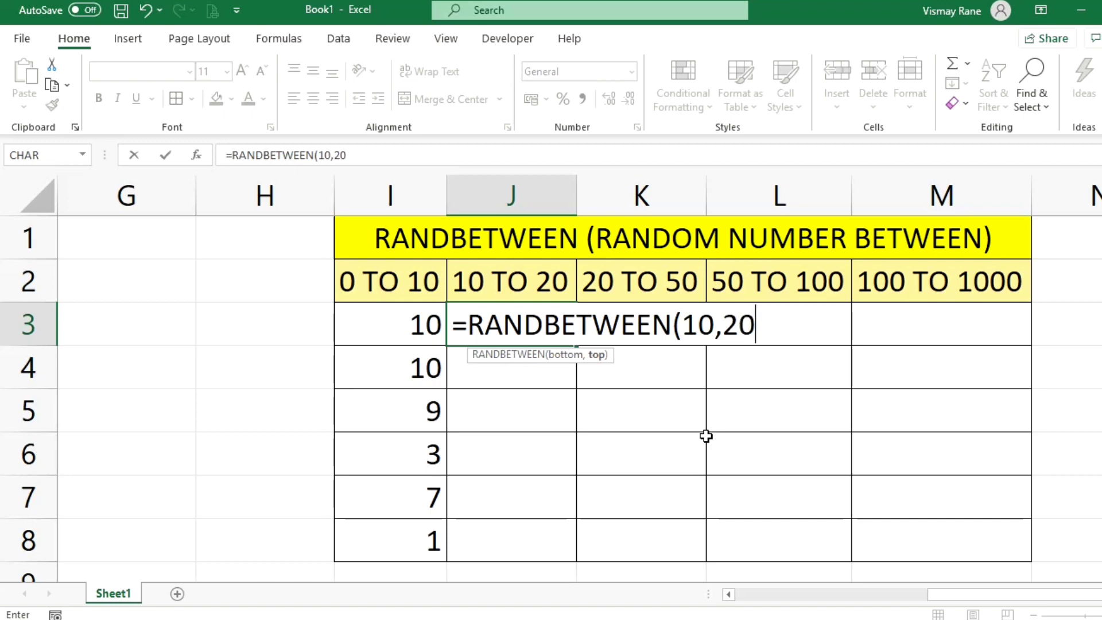
text())
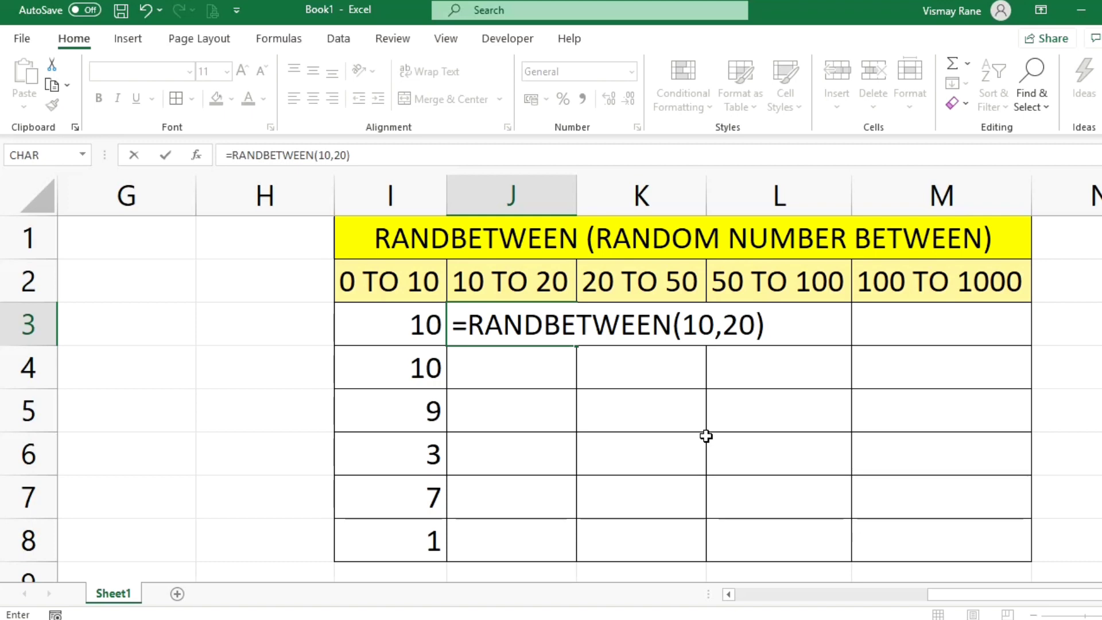
key(Return)
- Fill the J3 formula down through J8 and check the cells of the 10 TO 20 column
click(505, 322)
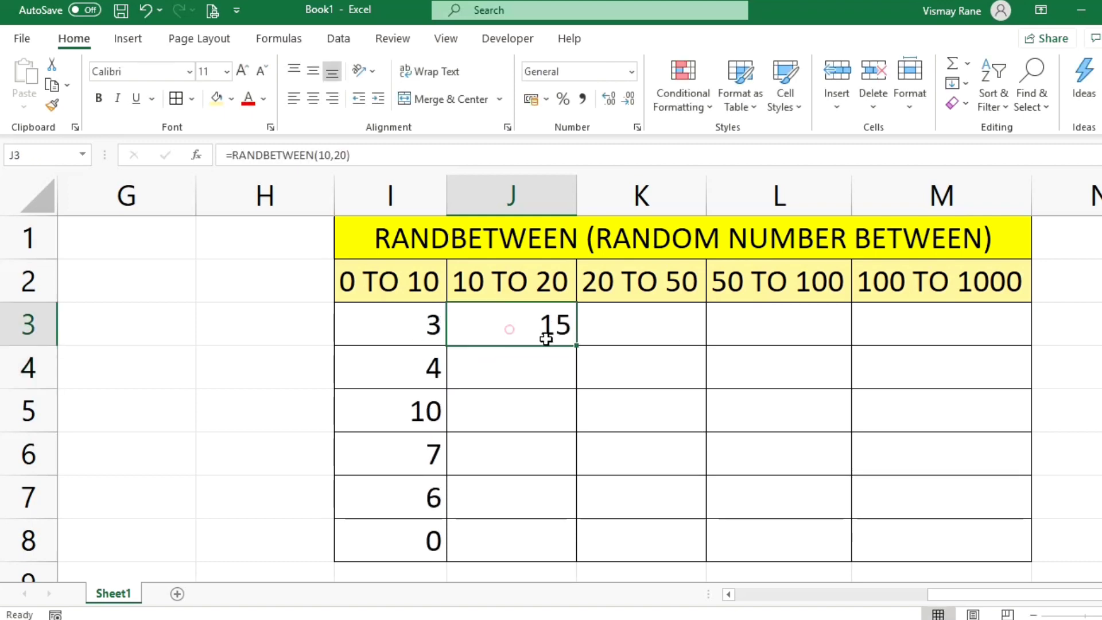
drag(577, 345, 573, 554)
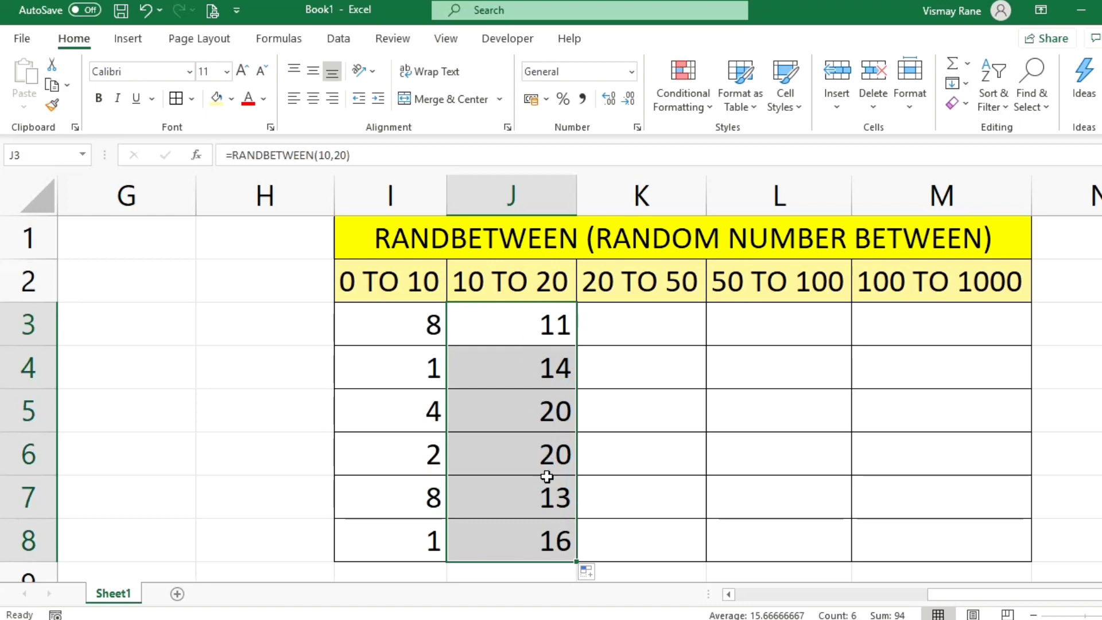
click(535, 425)
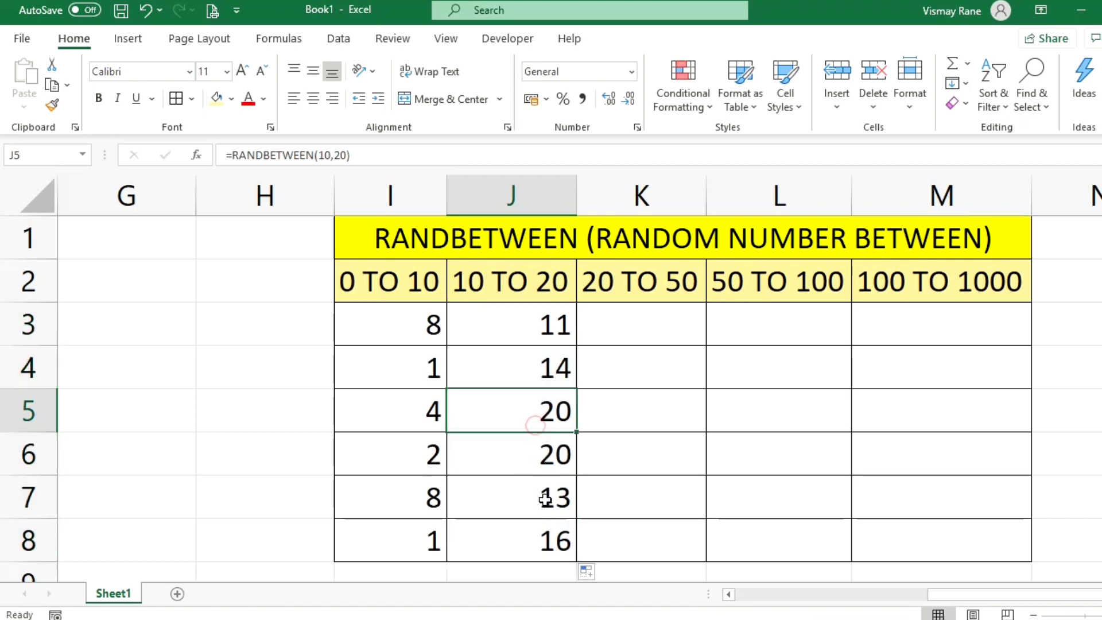
click(545, 477)
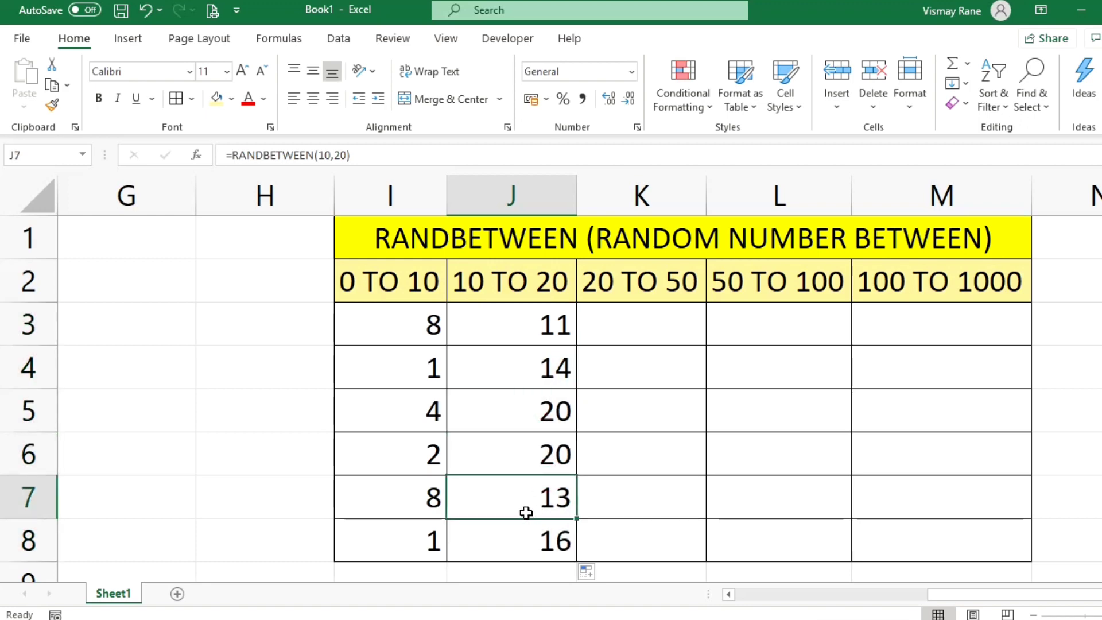
- Enter the formula =RANDBETWEEN(20,50) in cell K3 under the 20 TO 50 heading
click(631, 328)
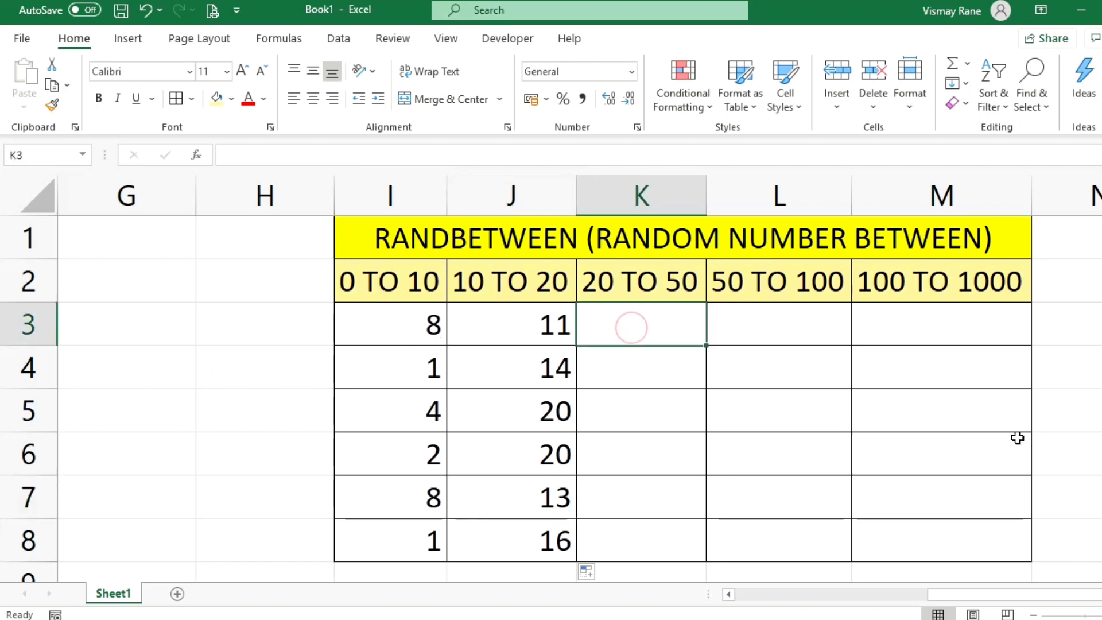
text(=RAND)
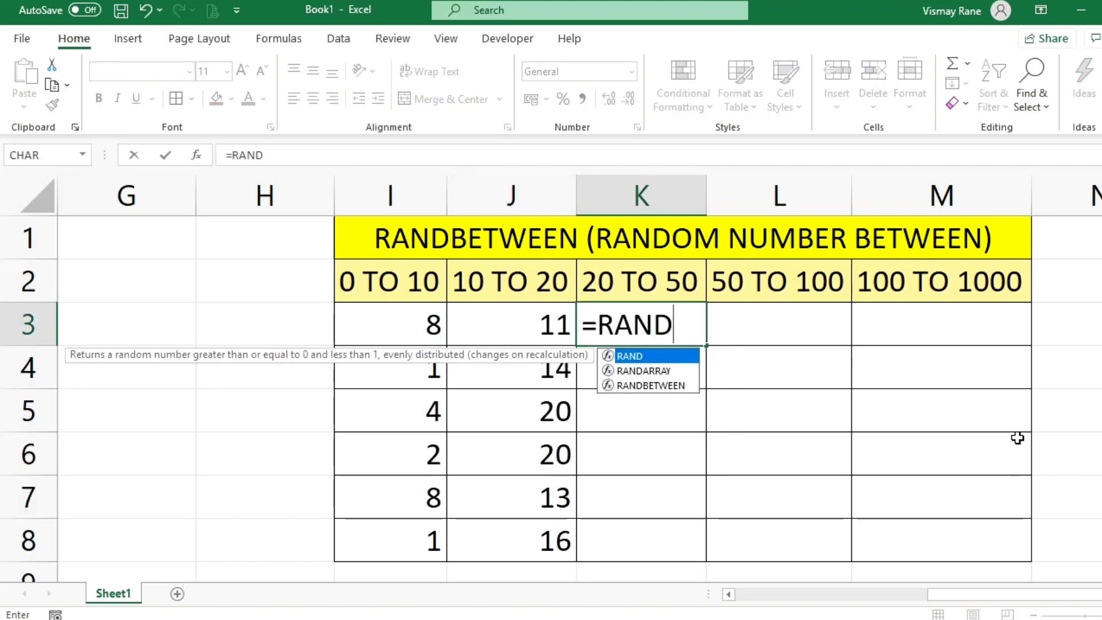
key(Down)
key(Down)
key(Tab)
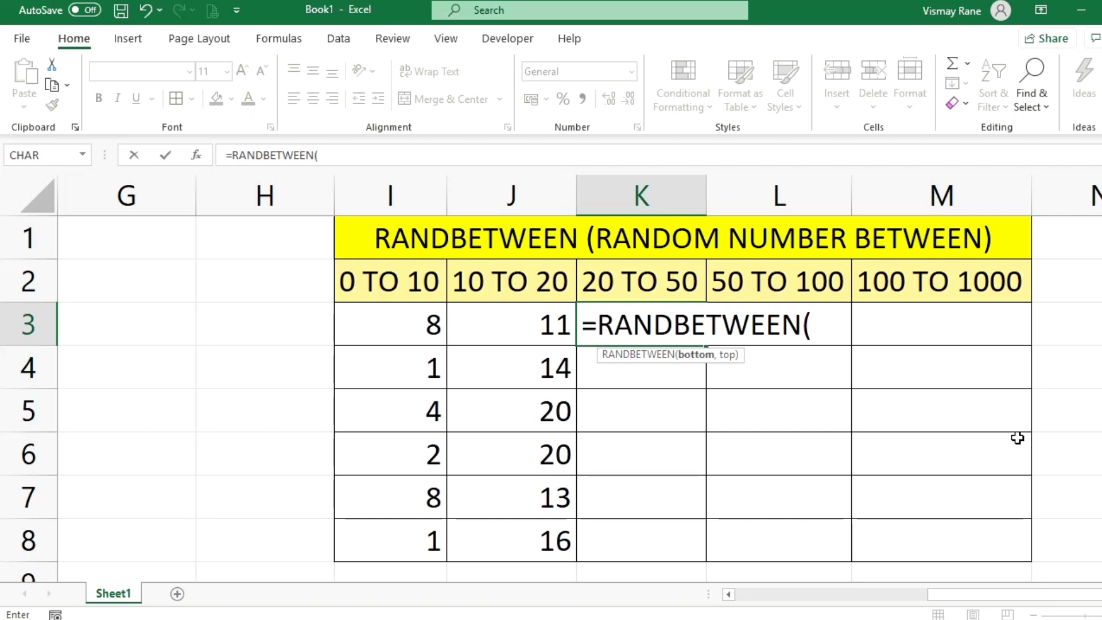
text(20,50))
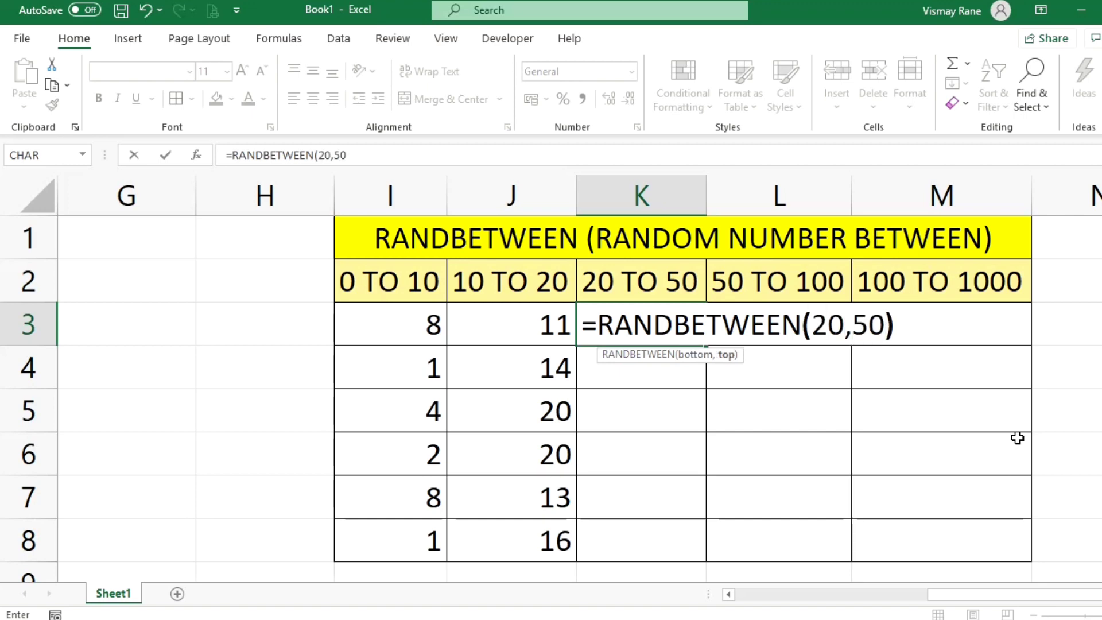
key(Return)
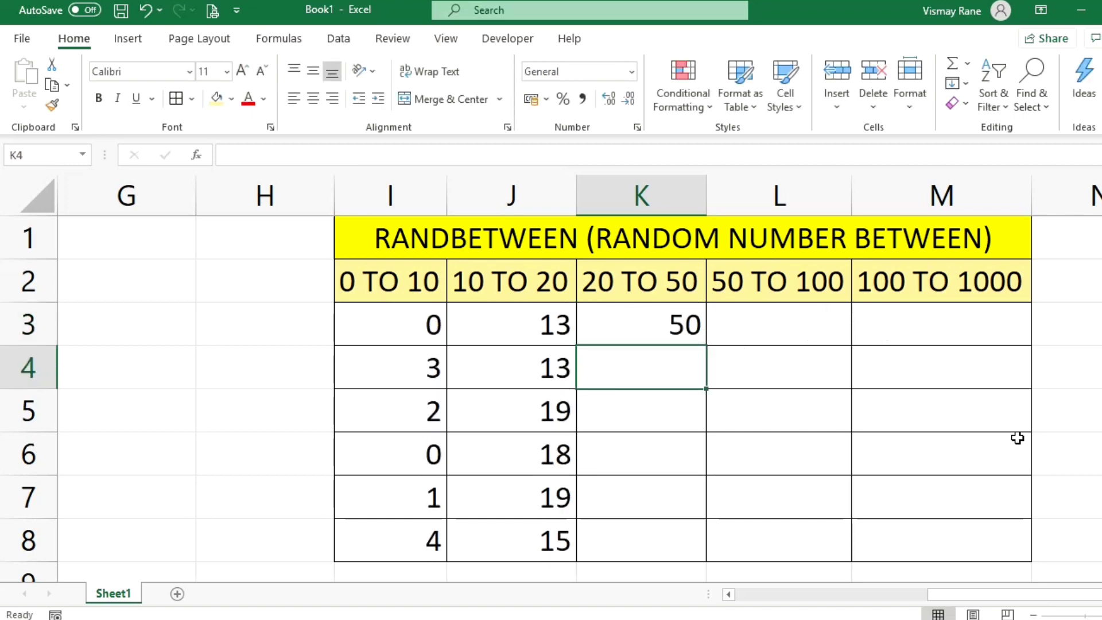
- Copy the K3 formula down through K8 to complete the 20 TO 50 column
key(Up)
key(ctrl+c)
key(shift+Down)
key(shift+Down)
key(shift+Down)
key(shift+Down)
key(shift+Down)
key(Return)
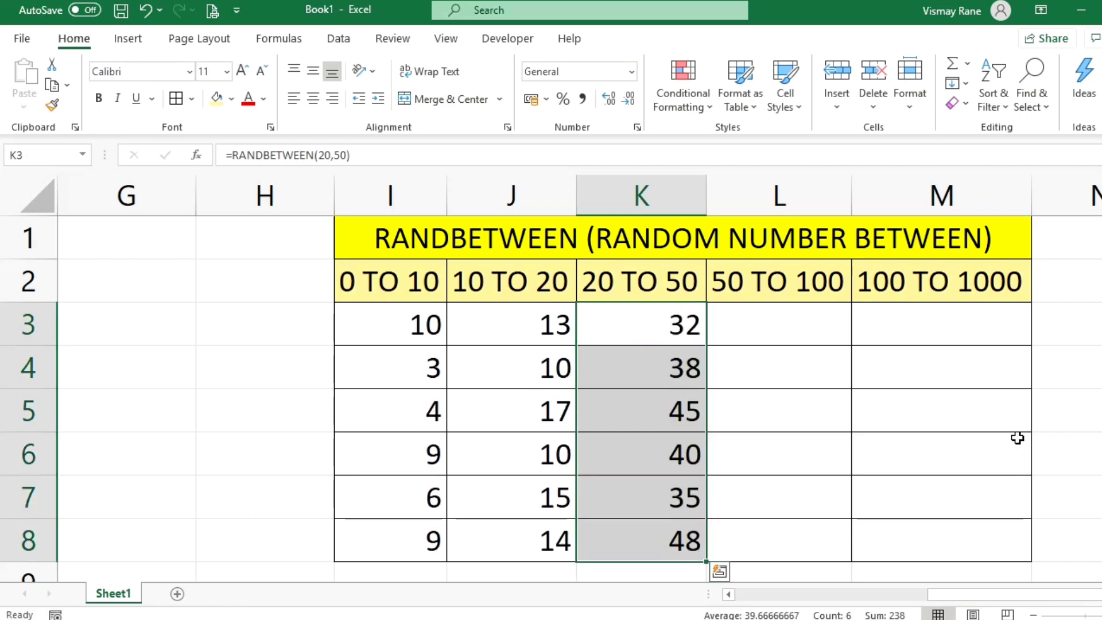
- Enter the formula =RANDBETWEEN(50,100) in cell L3 under the 50 TO 100 heading
click(782, 317)
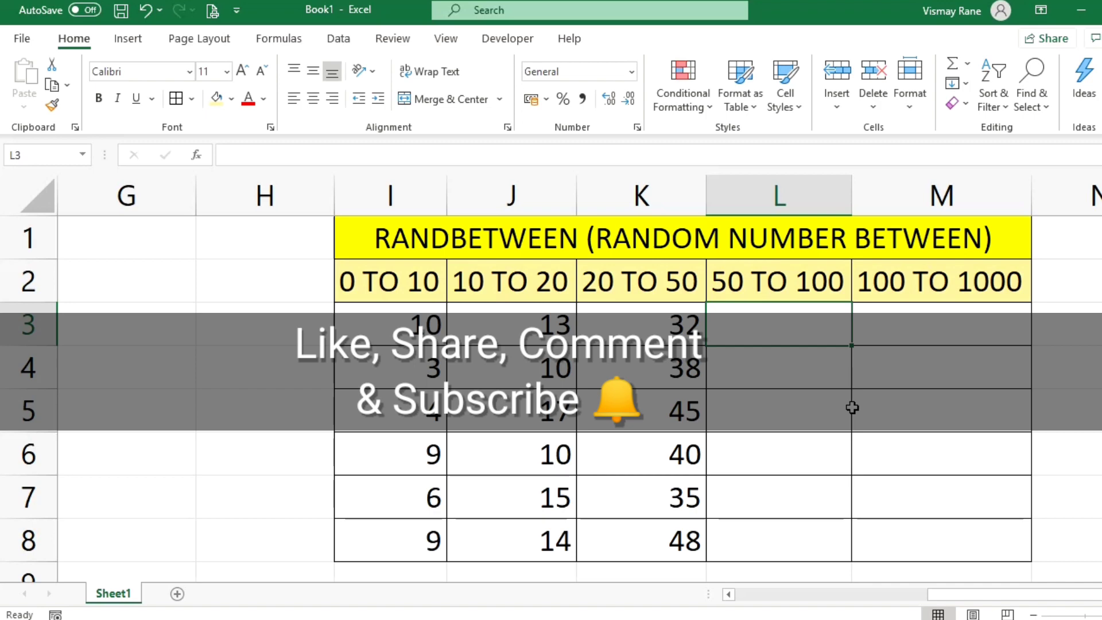
text(=RAND)
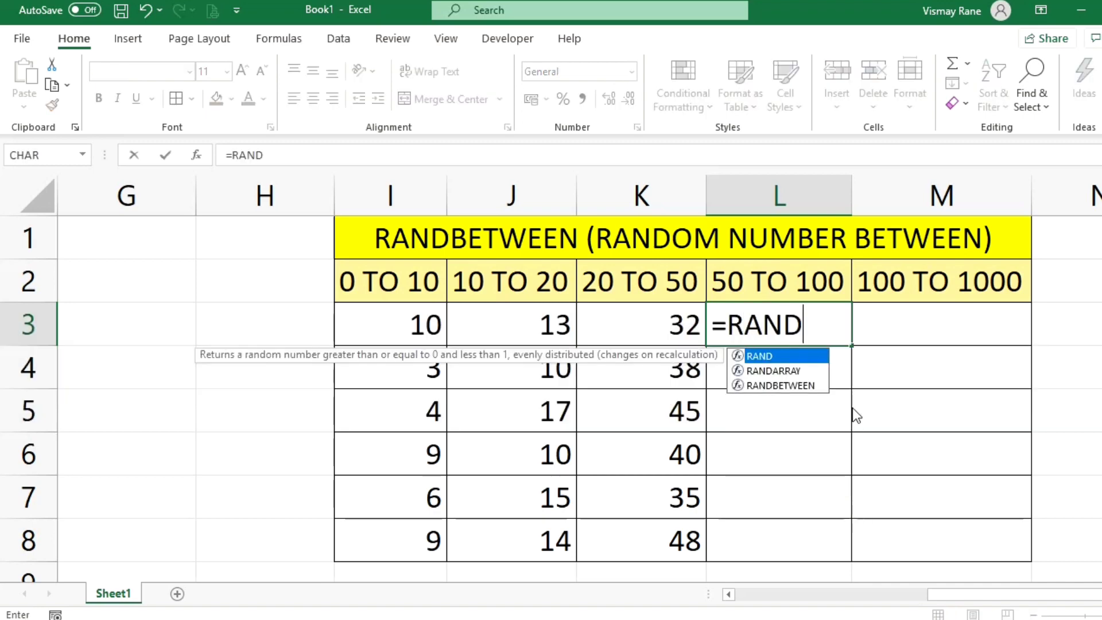
key(Down)
key(Down)
key(Tab)
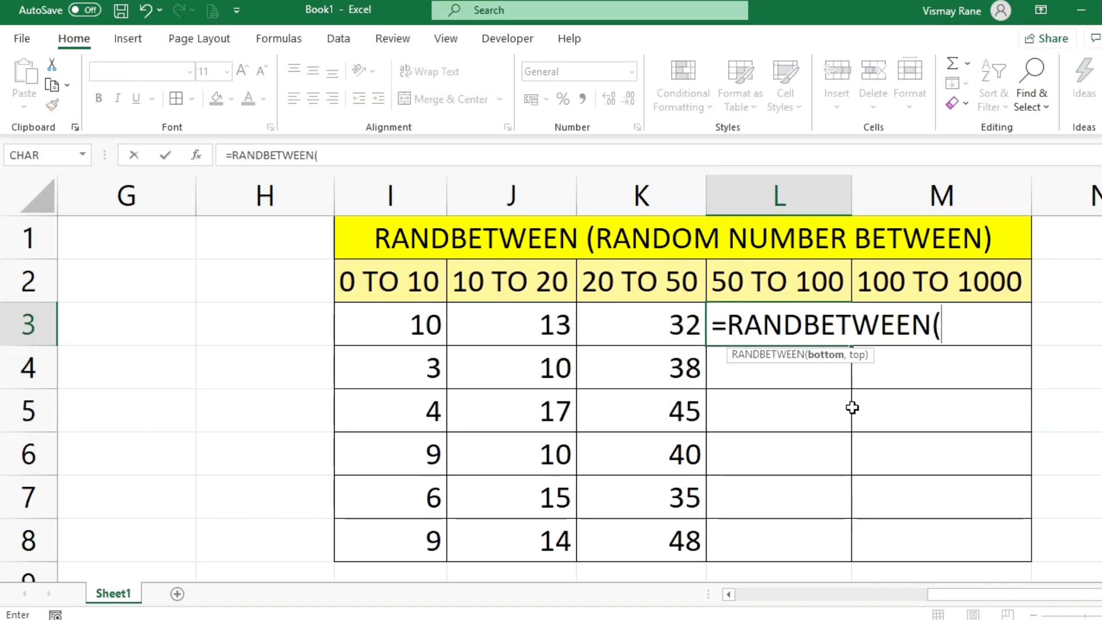
text(50,1)
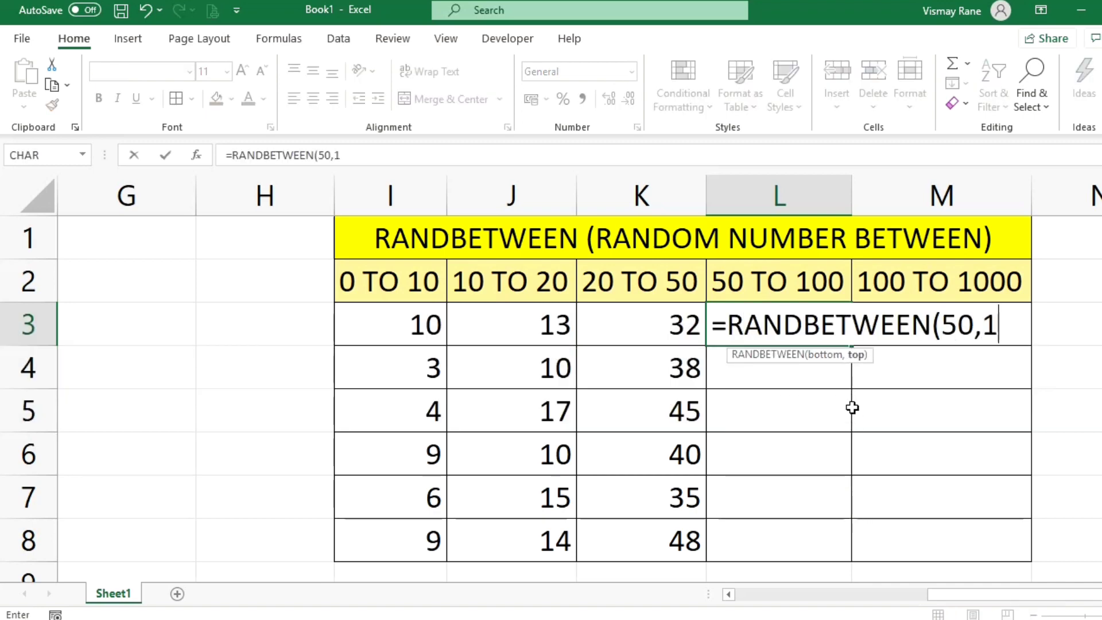
text(00))
key(Return)
- Copy the L3 formula down through L8 to complete the 50 TO 100 column, and move to cell M3
key(Up)
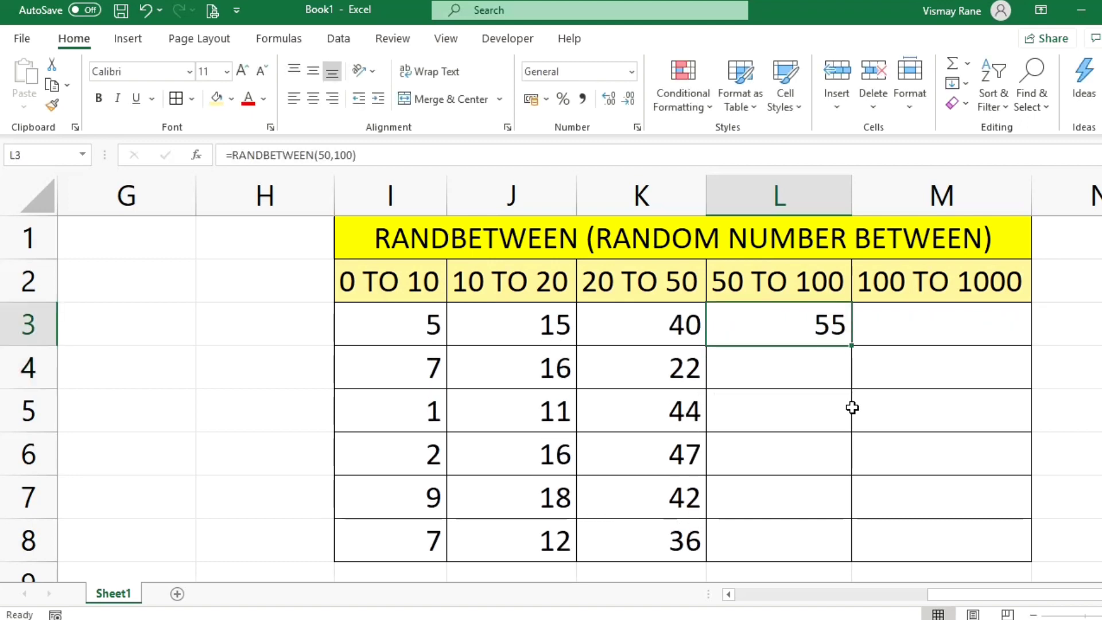
key(ctrl+c)
key(shift+Down)
key(shift+Down)
key(shift+Down)
key(shift+Down)
key(shift+Down)
key(Return)
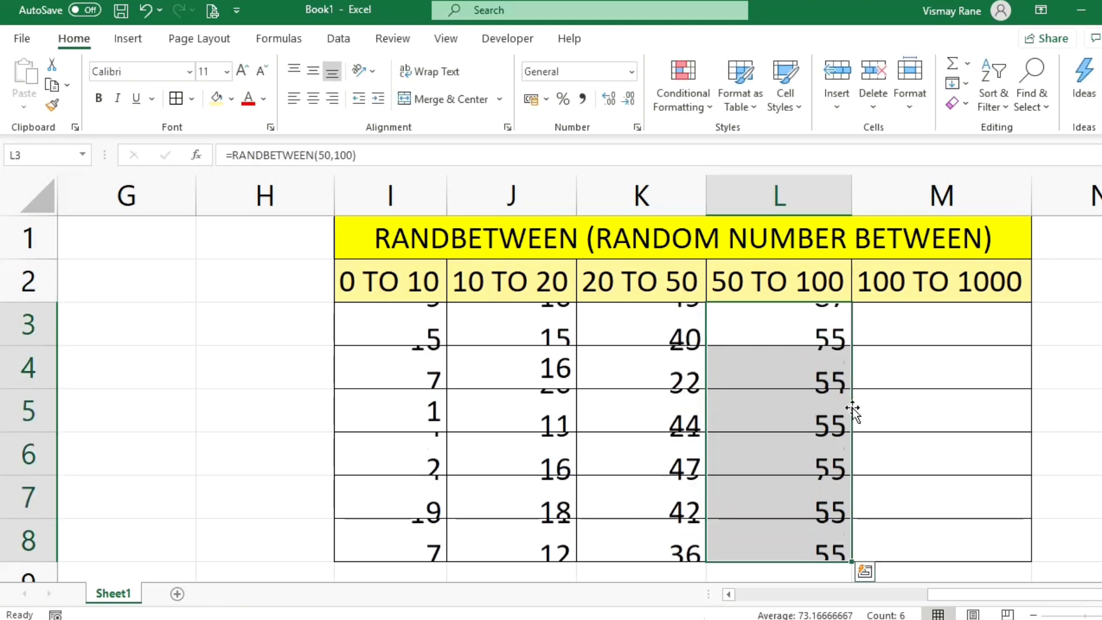
key(Up)
key(Down)
key(Right)
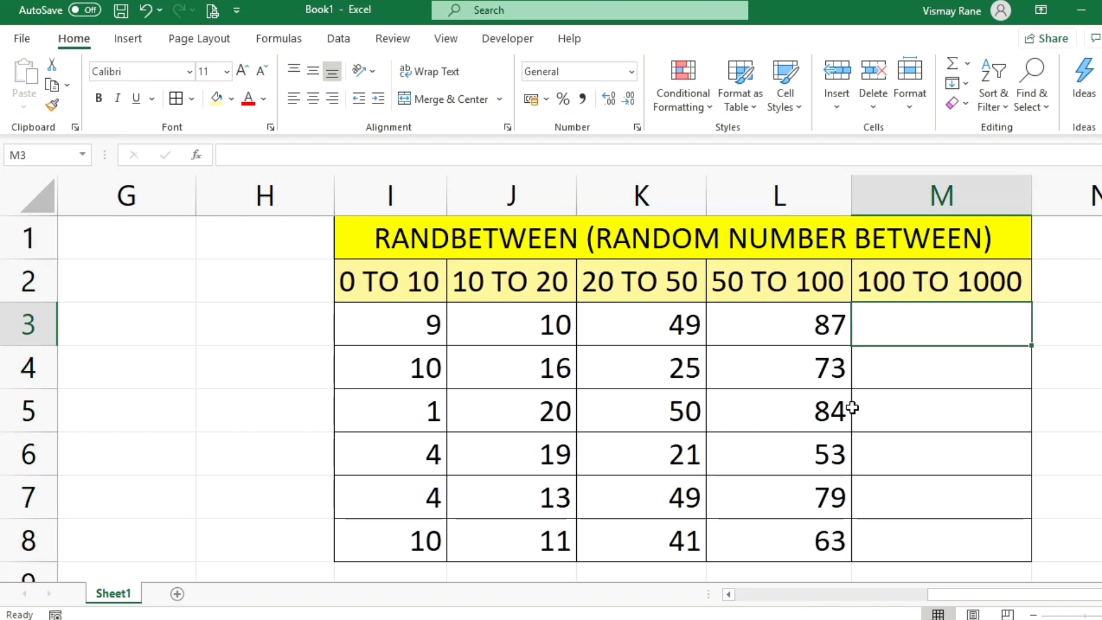
text(RAND)
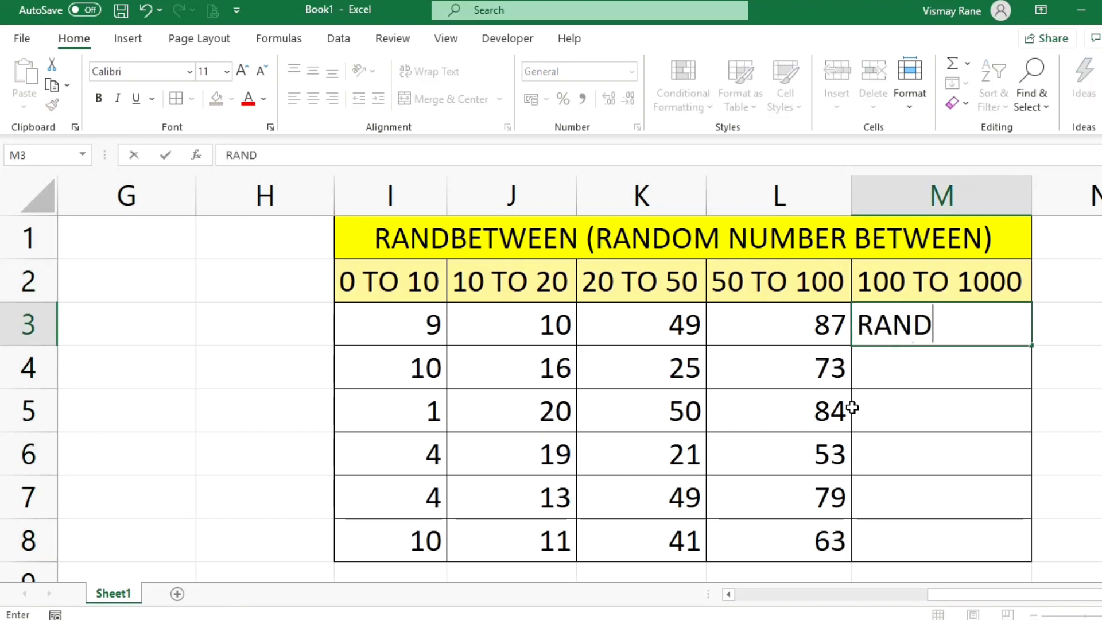
text(OM)
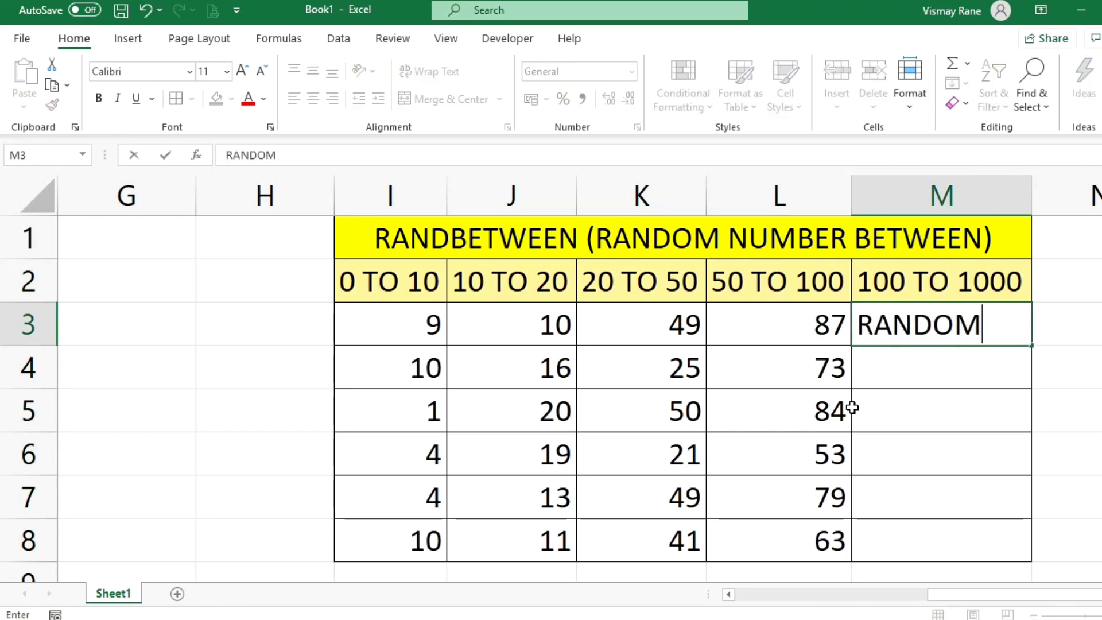
key(BackSpace)
key(BackSpace)
key(BackSpace)
key(BackSpace)
key(BackSpace)
key(BackSpace)
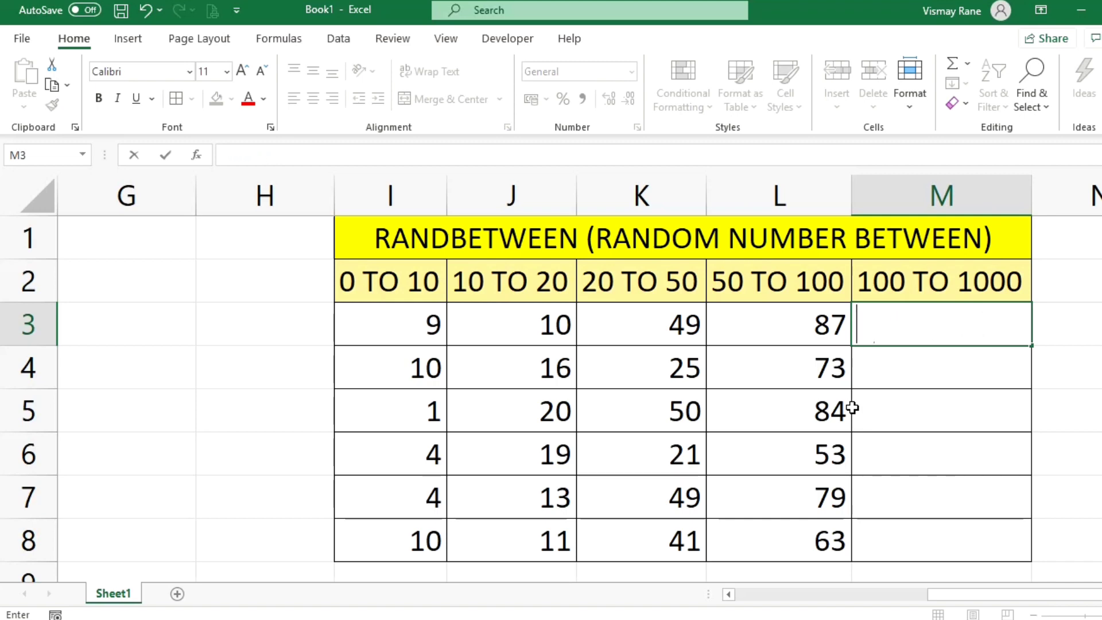
- Enter the formula =RANDBETWEEN(100,1000) in cell M3 under the 100 TO 1000 heading
text(=RAND)
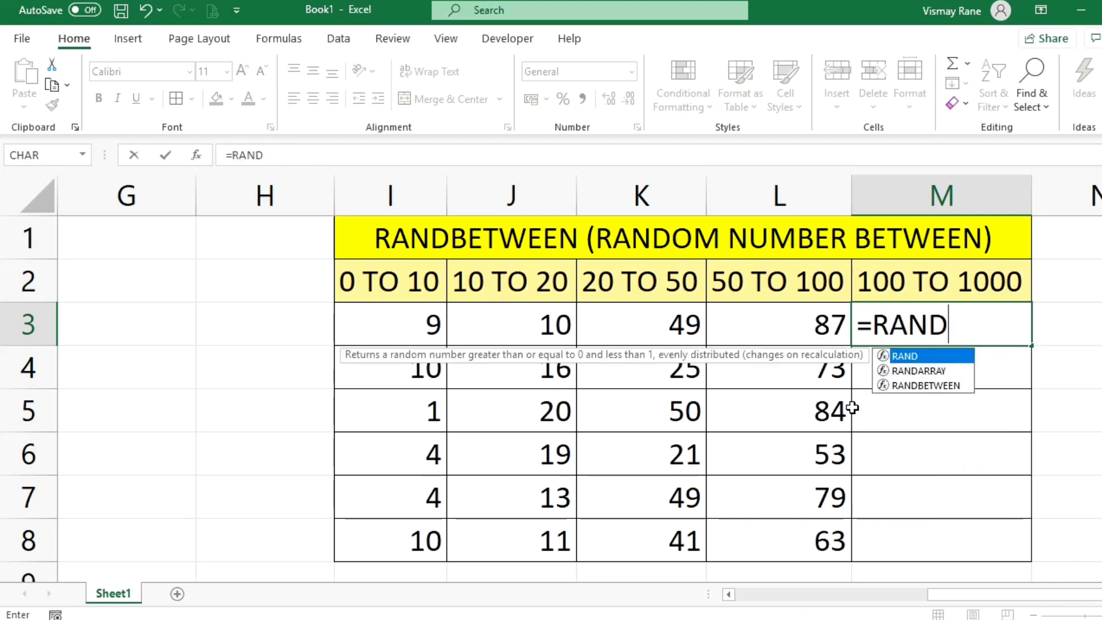
key(Down)
key(Down)
key(Tab)
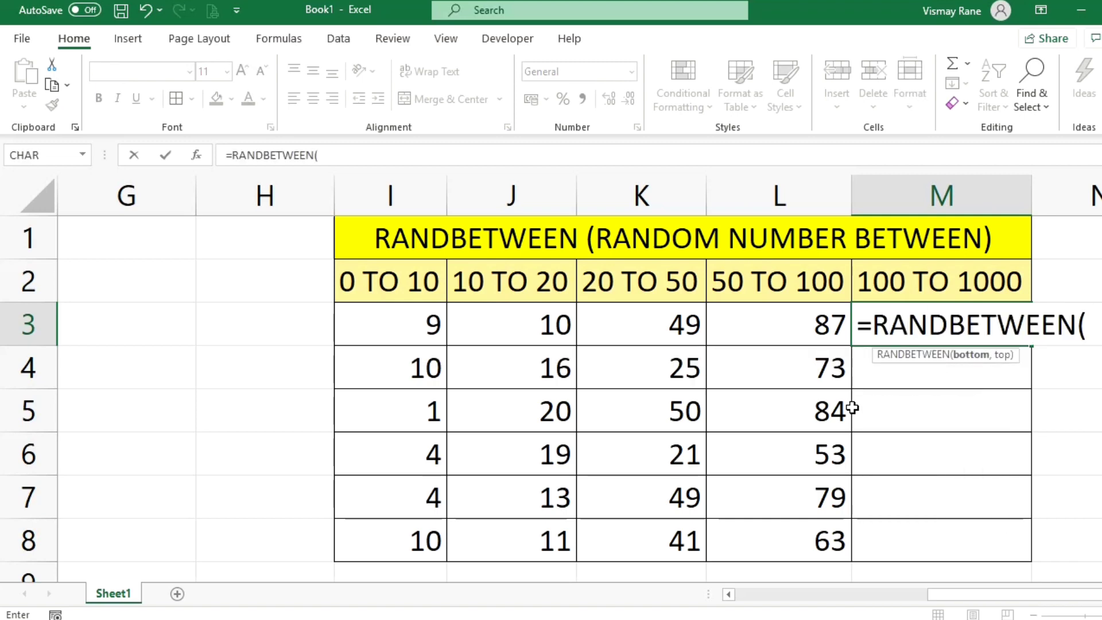
text(100,1000)
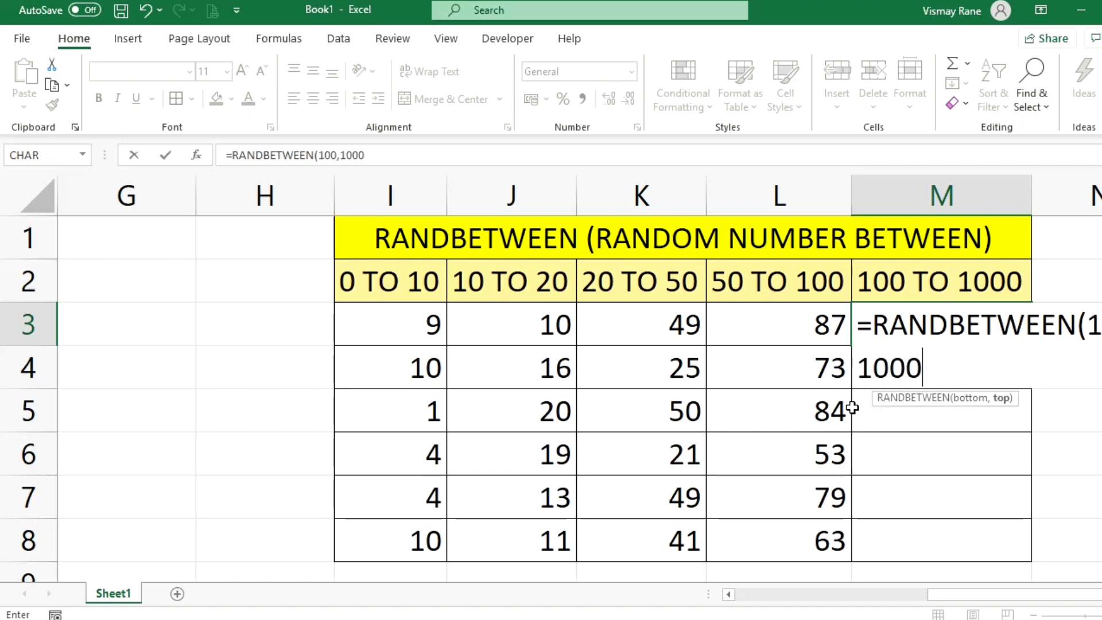
text())
key(Return)
- Fill the M3 formula down through M8 to complete the 100 TO 1000 column
key(Up)
key(shift+Down)
key(shift+Down)
key(shift+Down)
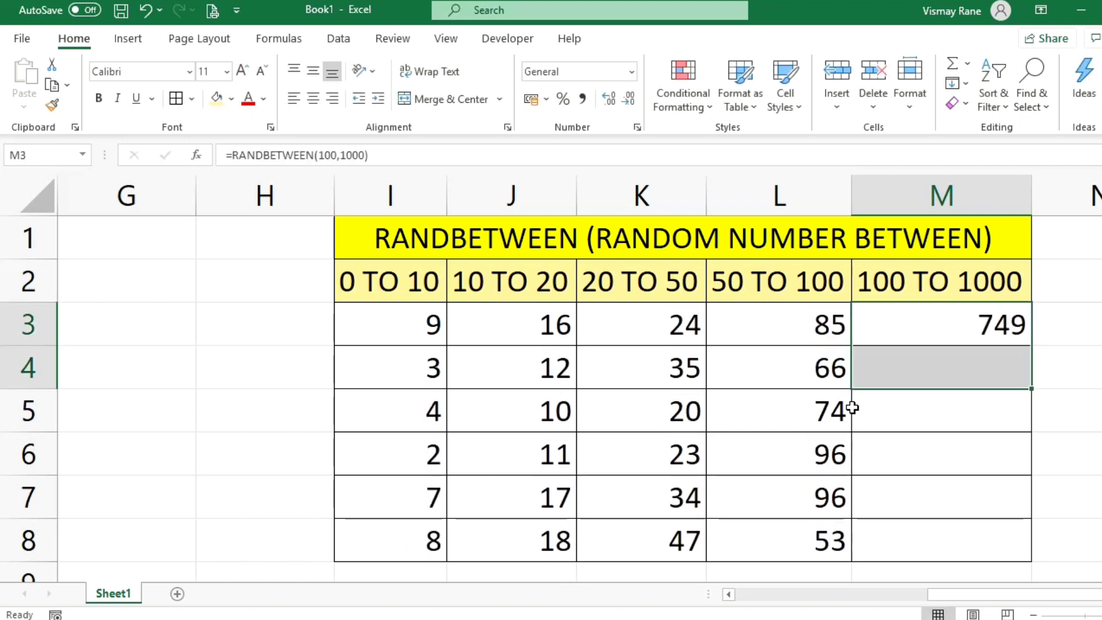
key(shift+Down)
key(shift+Down)
key(ctrl+d)
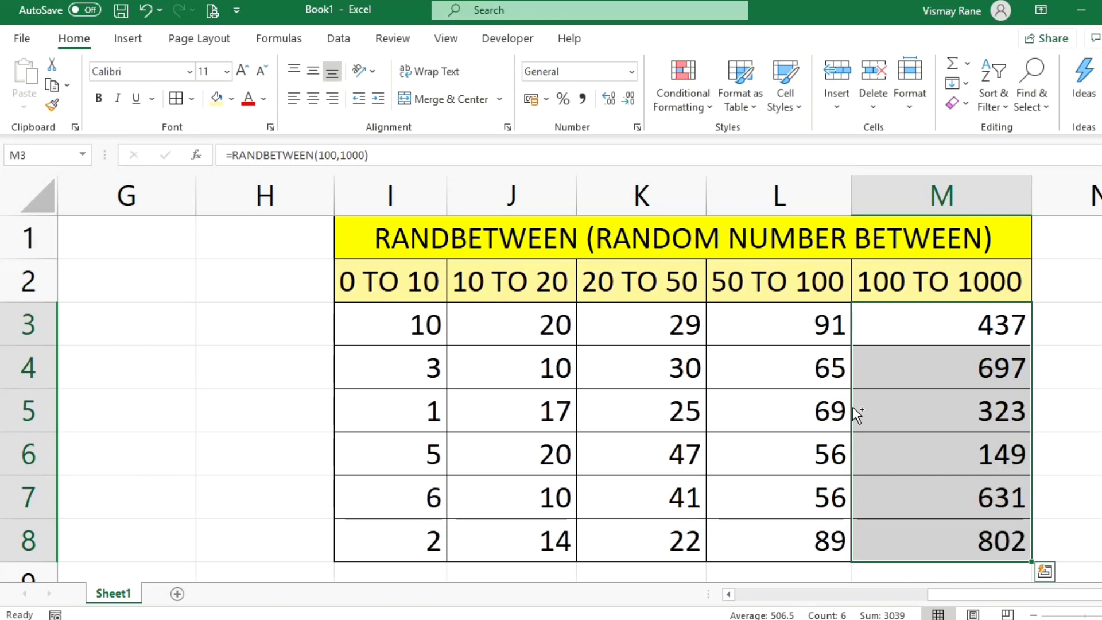
- Recalculate the sheet repeatedly to watch how the RANDBETWEEN numbers in the table change
click(812, 373)
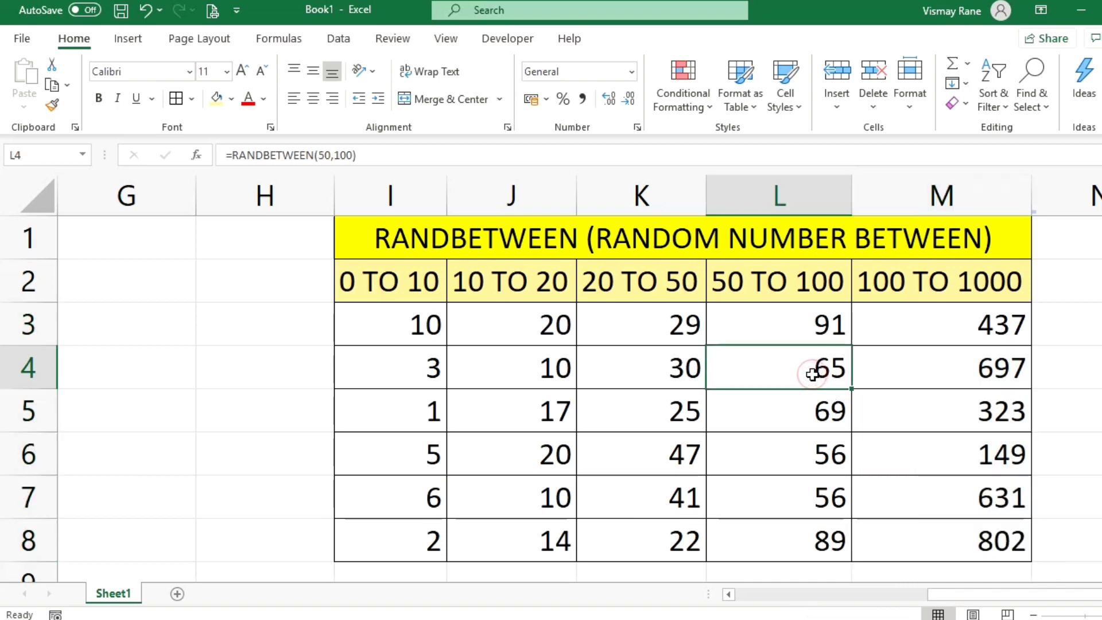
key(F9)
key(F9)
key(F9)
key(F9)
key(F9)
key(F9)
key(F9)
key(F9)
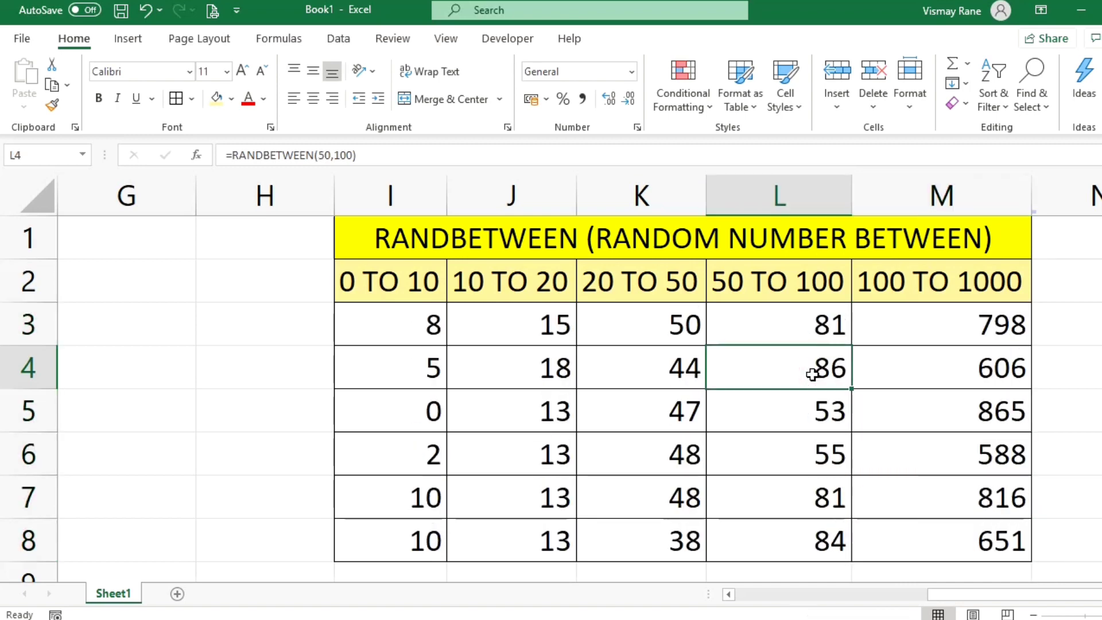
key(F9)
key(F9)
- Enter the test value 546 in cell G4 outside the RANDBETWEEN table
key(Left)
key(Left)
key(Left)
key(Left)
key(Left)
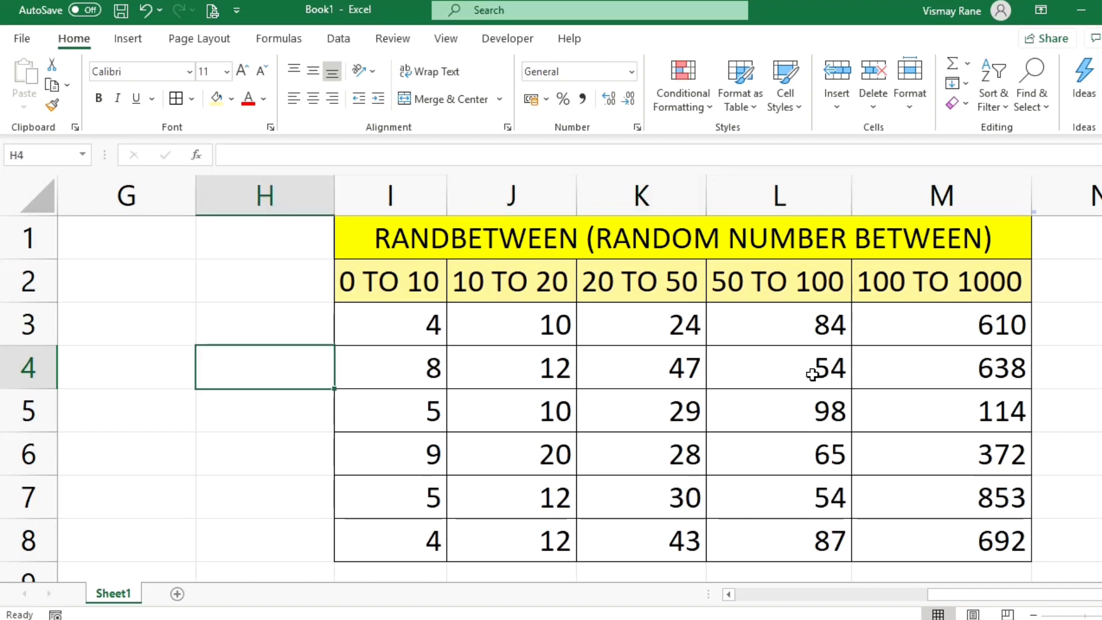
text(546)
key(Return)
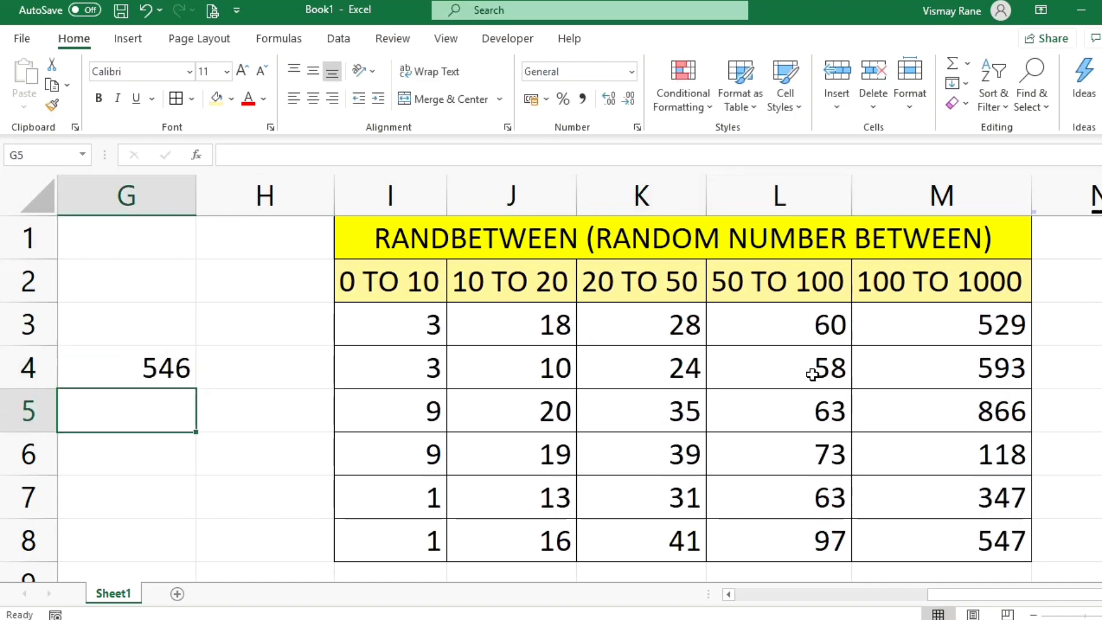
- Replace the RANDBETWEEN formulas in I3:M8 with fixed numbers by copying the range and pasting it in place as values only
click(374, 335)
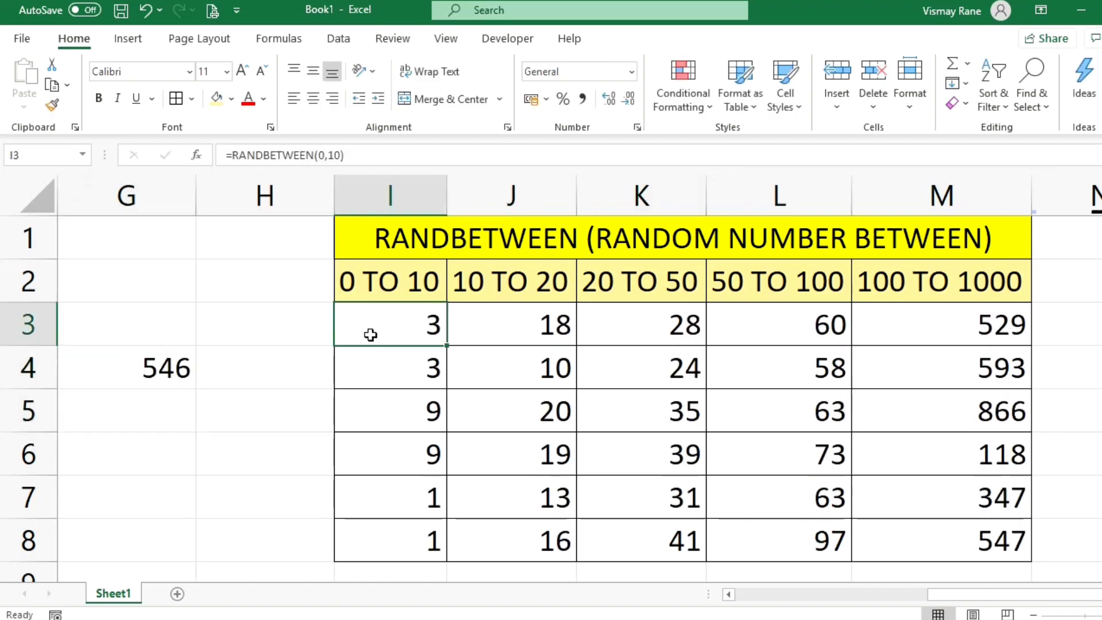
drag(373, 335, 959, 539)
key(ctrl+c)
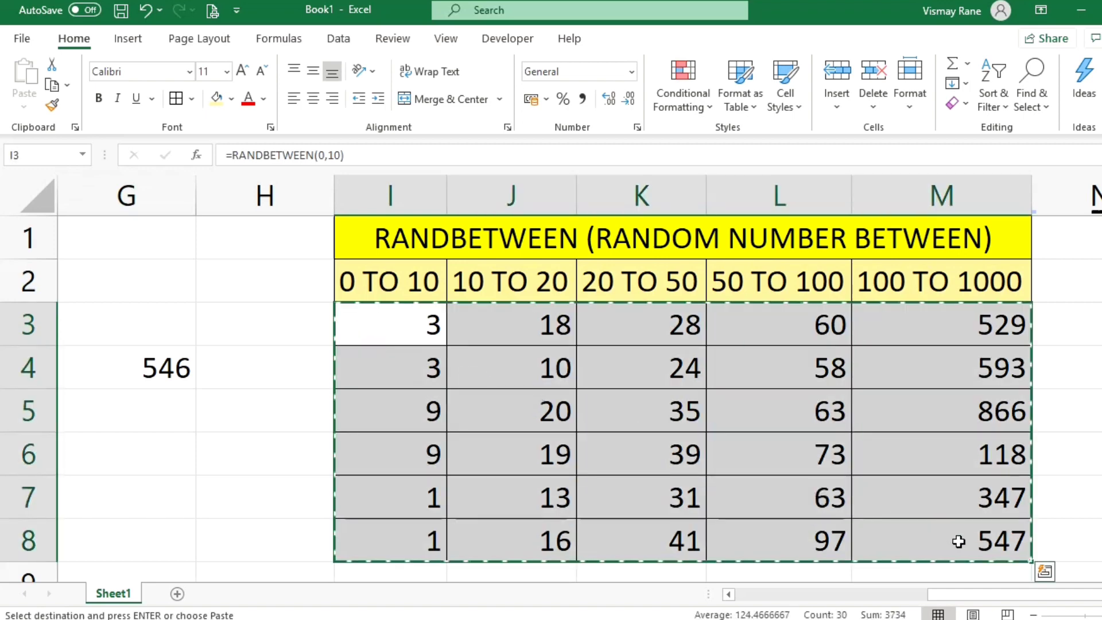
right_click(359, 322)
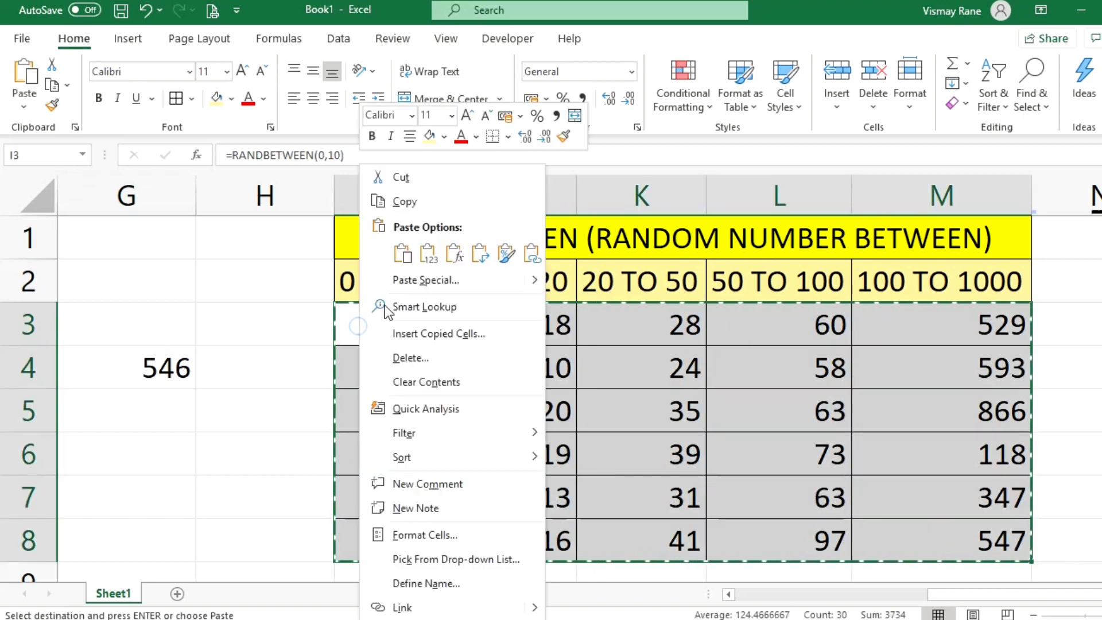
click(440, 280)
click(311, 214)
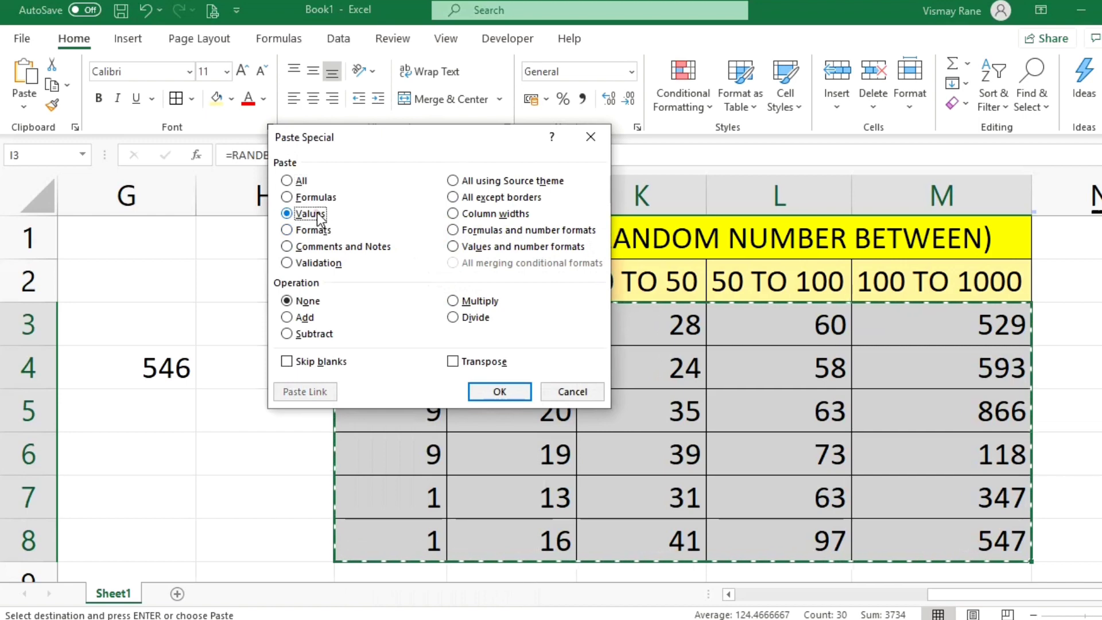
click(488, 393)
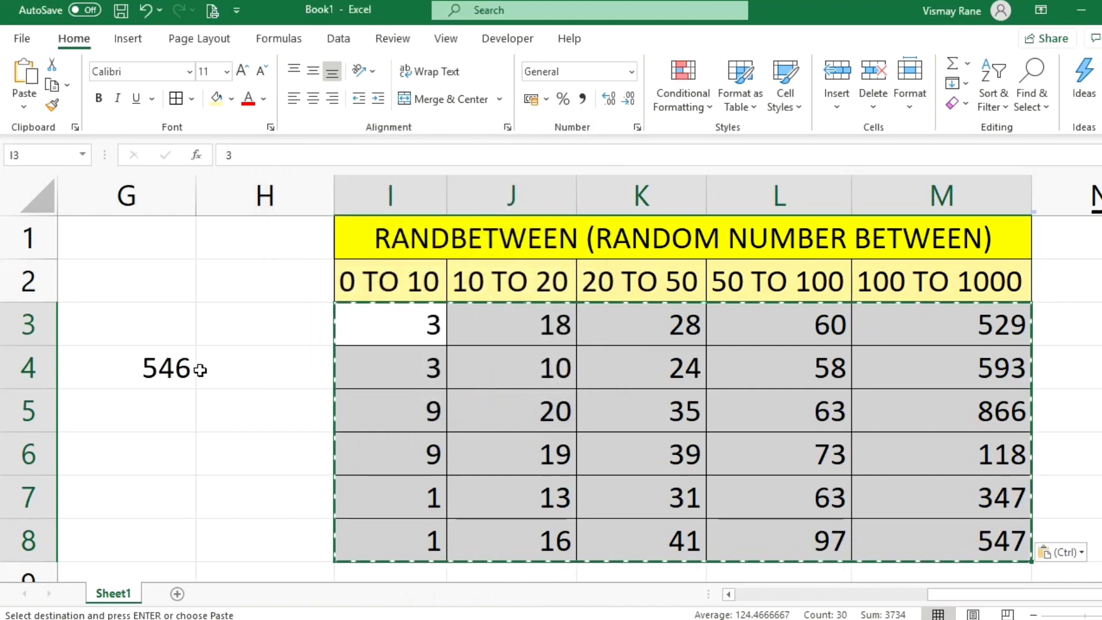
- Clear the test value from cell G4
click(159, 359)
key(Delete)
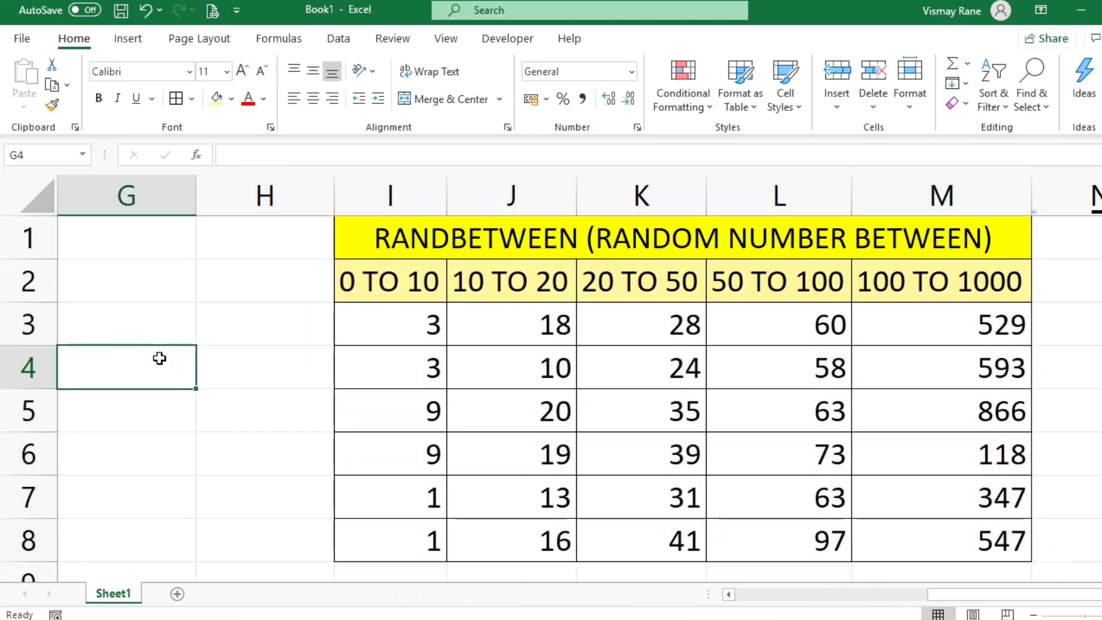